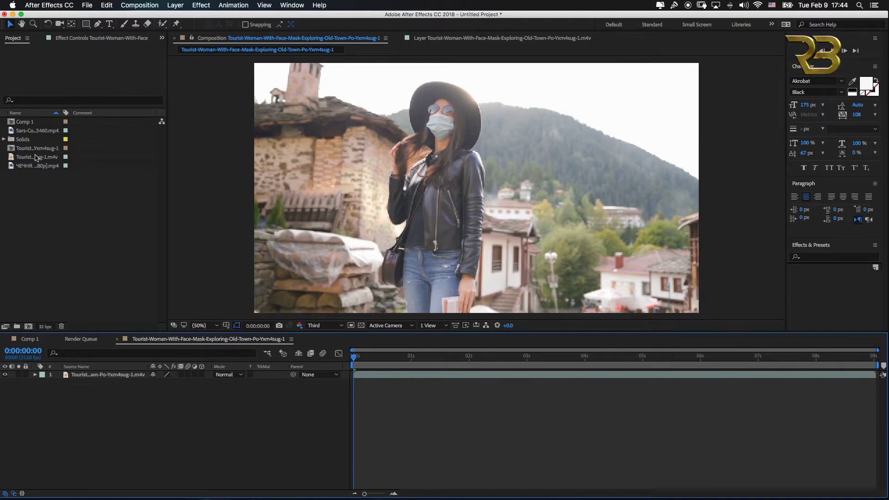
Step: Apply the Lumetri Color effect to the tourist woman footage layer
{"action": "left_click", "coordinate": [136, 414]}
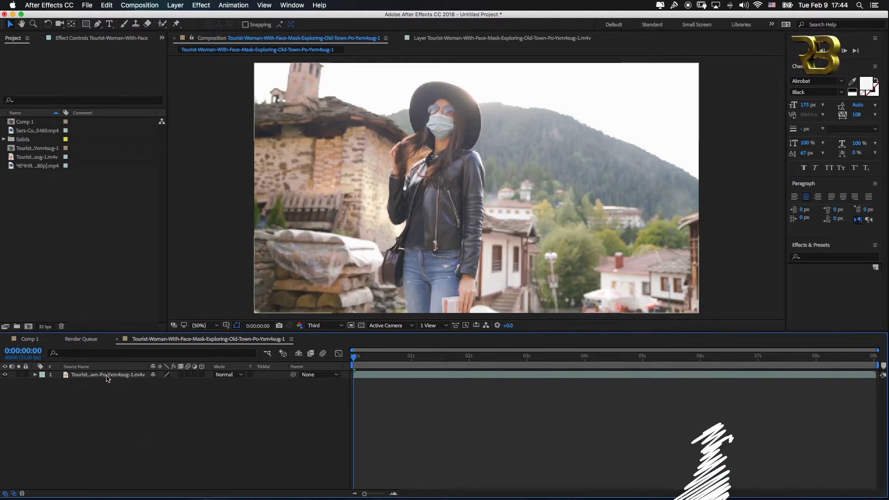
{"action": "left_click", "coordinate": [107, 377]}
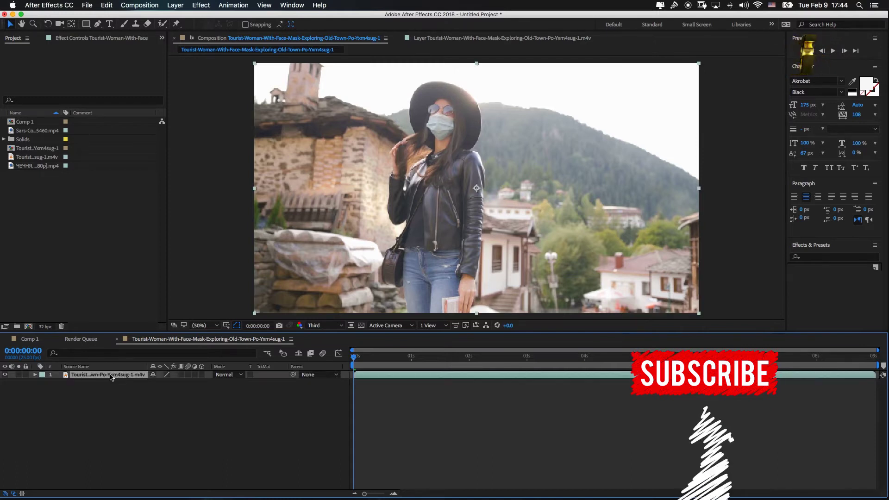
{"action": "left_click", "coordinate": [201, 6]}
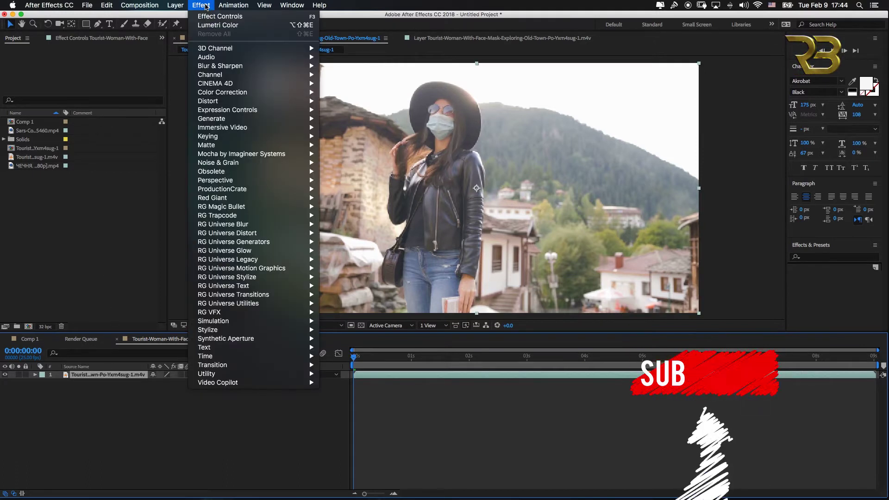
{"action": "mouse_move", "coordinate": [273, 112]}
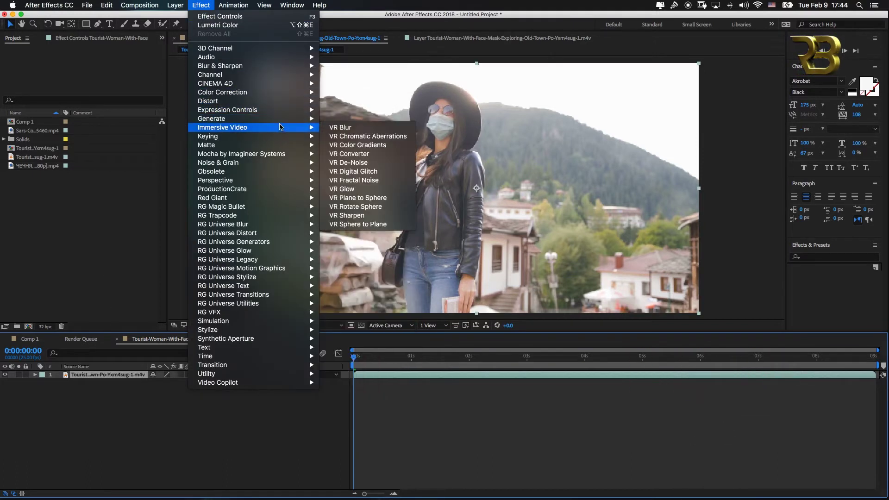
{"action": "mouse_move", "coordinate": [294, 96]}
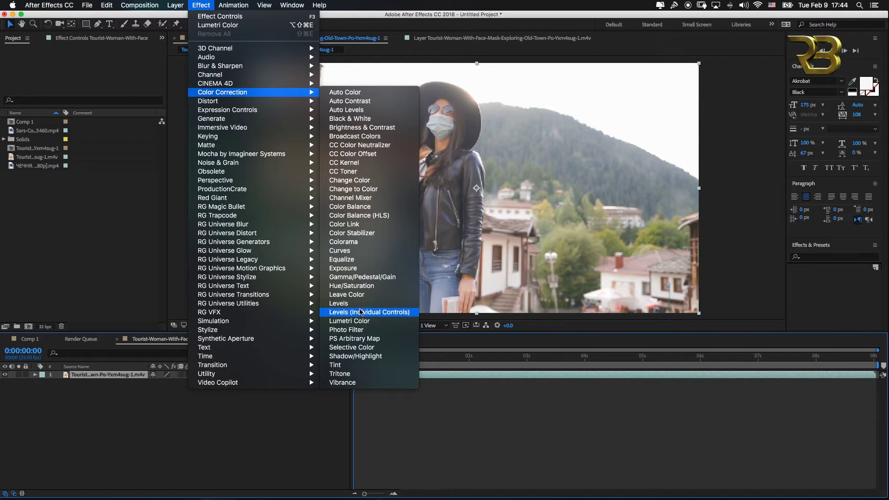
{"action": "left_click", "coordinate": [369, 323]}
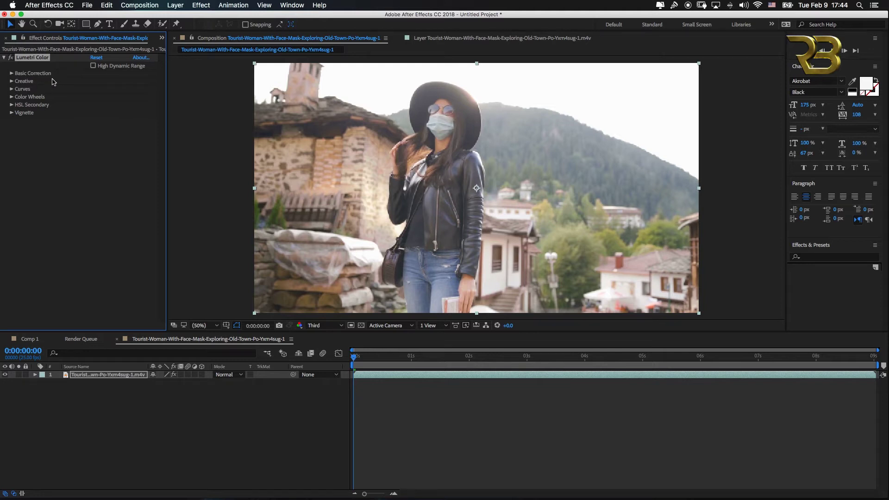
Step: Expand the Basic Correction settings of Lumetri Color and set the Contrast to 50
{"action": "left_click", "coordinate": [11, 74]}
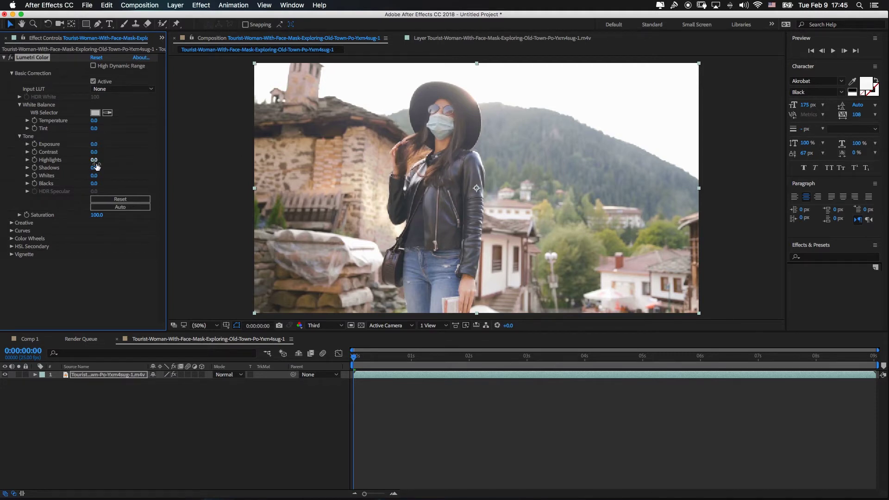
{"action": "left_click", "coordinate": [124, 143]}
{"action": "left_click_drag", "start_coordinate": [94, 151], "coordinate": [119, 156]}
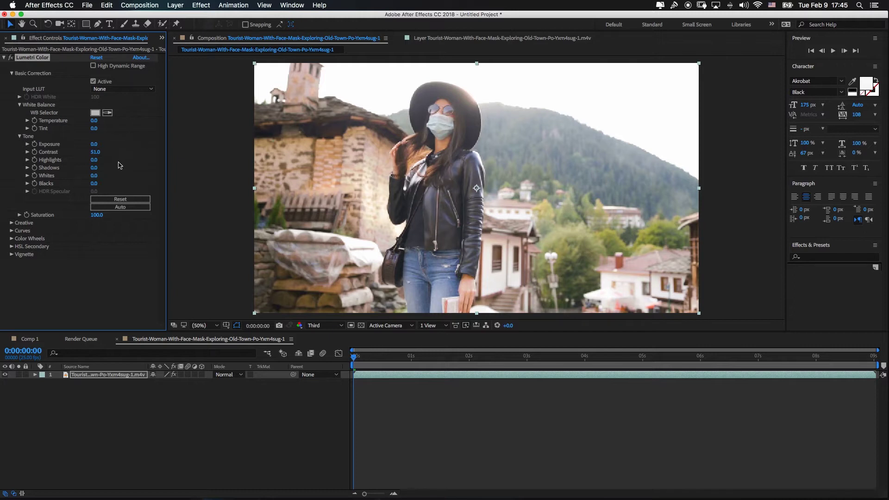
{"action": "left_click", "coordinate": [96, 153]}
{"action": "key", "text": "Return"}
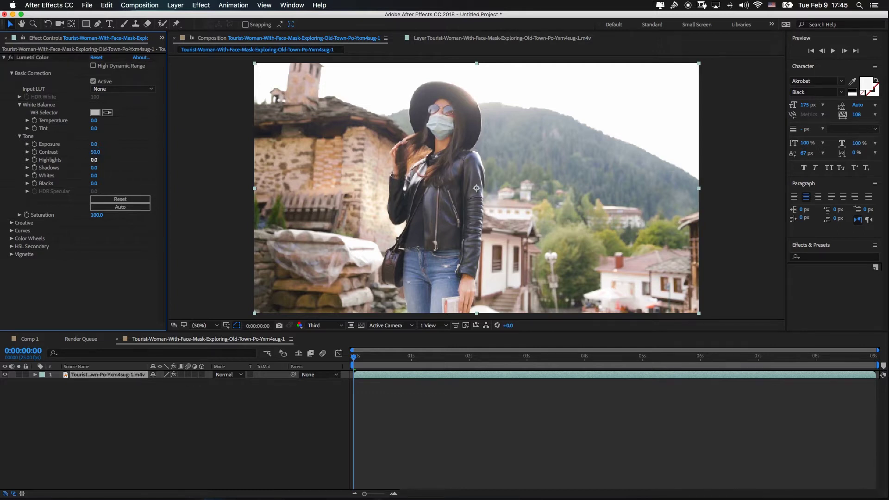
Step: Lower the Highlights in the Tone settings to -50
{"action": "left_click_drag", "start_coordinate": [94, 160], "coordinate": [63, 160]}
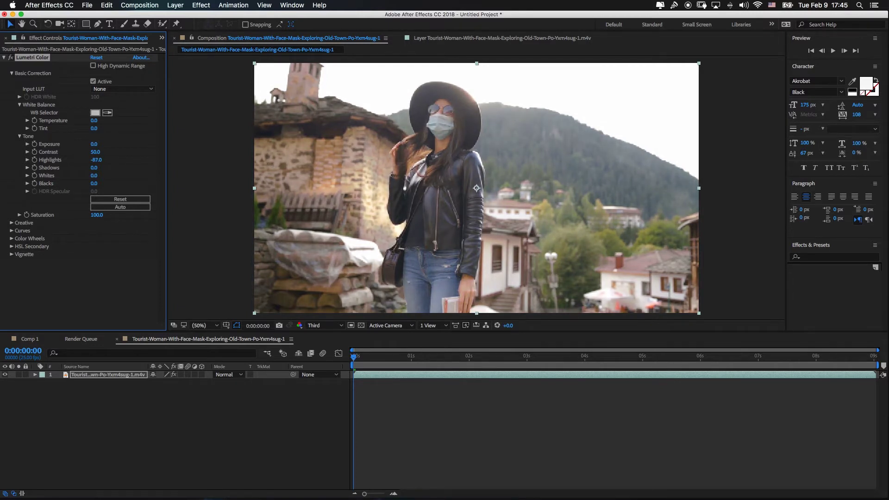
{"action": "left_click", "coordinate": [96, 160]}
{"action": "key", "text": "Return"}
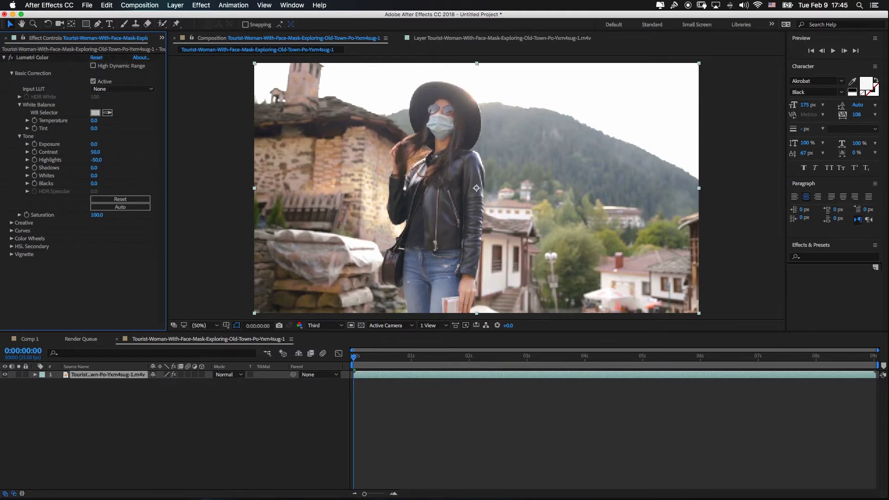
Step: Lower the Blacks in the Lumetri Color Tone settings to -99
{"action": "left_click", "coordinate": [32, 58]}
{"action": "left_click_drag", "start_coordinate": [96, 183], "coordinate": [83, 184]}
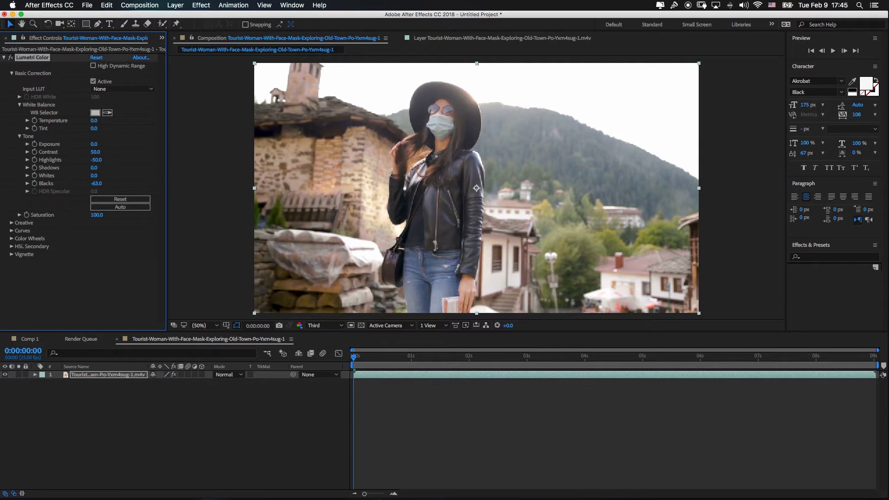
{"action": "left_click_drag", "start_coordinate": [80, 183], "coordinate": [65, 184]}
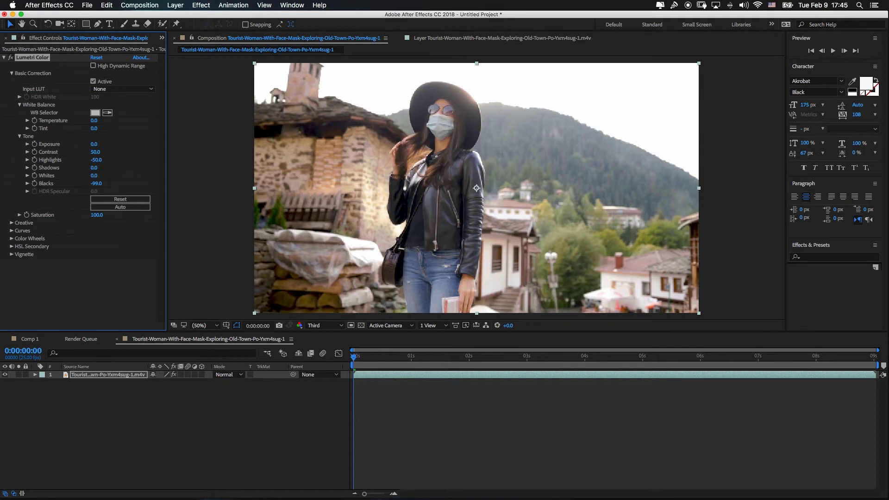
{"action": "left_click", "coordinate": [79, 284]}
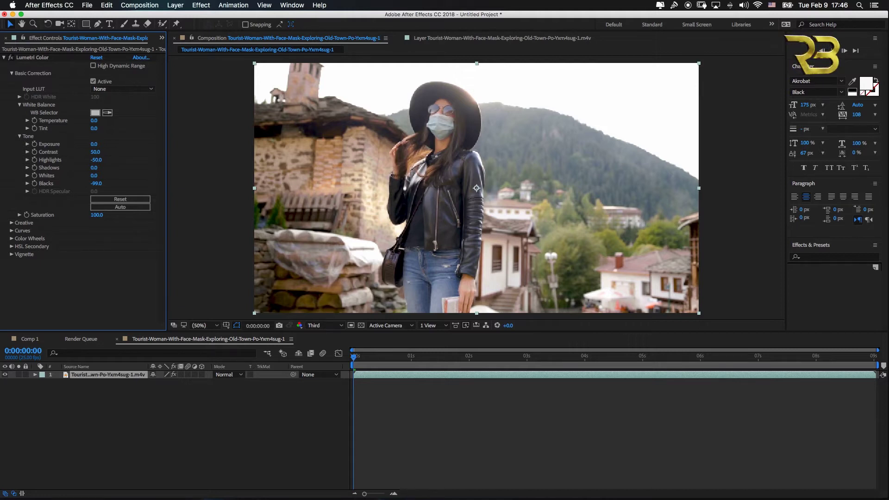
Step: Expand the Creative settings of Lumetri Color and set Sharpen to 10
{"action": "left_click", "coordinate": [11, 223]}
{"action": "scroll", "coordinate": [11, 223], "scroll_direction": "down", "scroll_amount": 2}
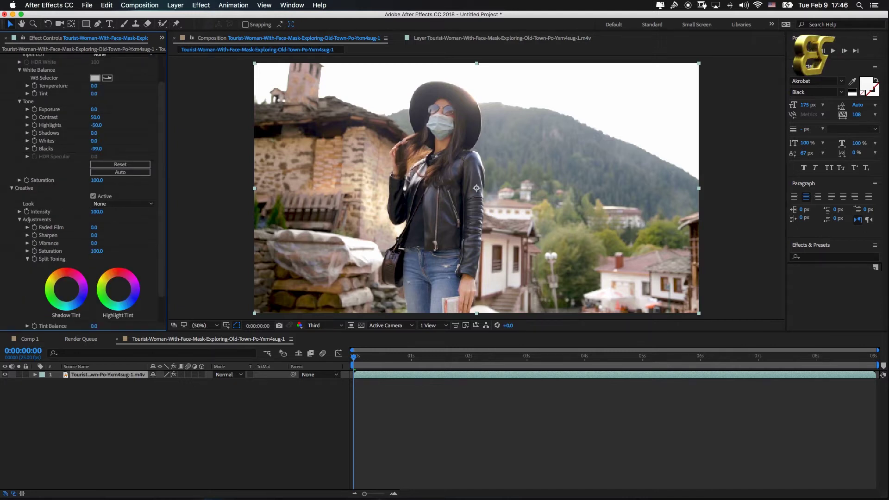
{"action": "left_click", "coordinate": [94, 235]}
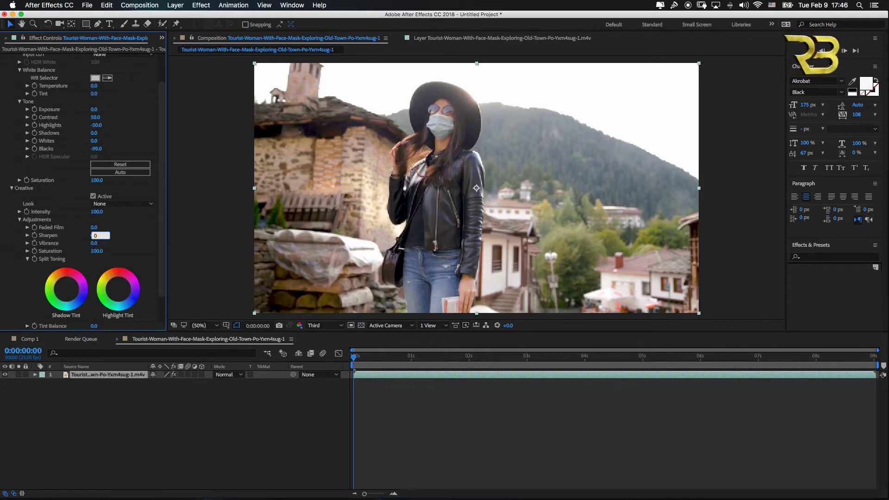
{"action": "key", "text": "Return"}
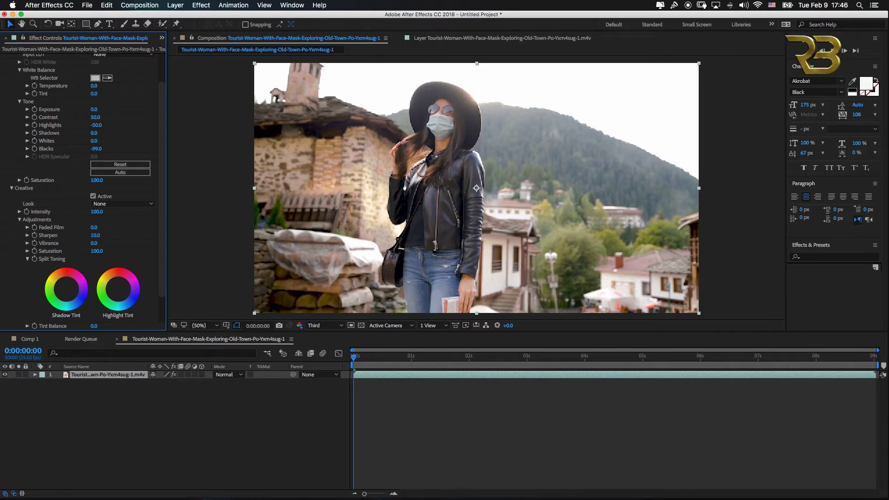
Step: Set the composition's preview resolution to Half and scrub the footage to 0:00:00:15
{"action": "left_click", "coordinate": [324, 326]}
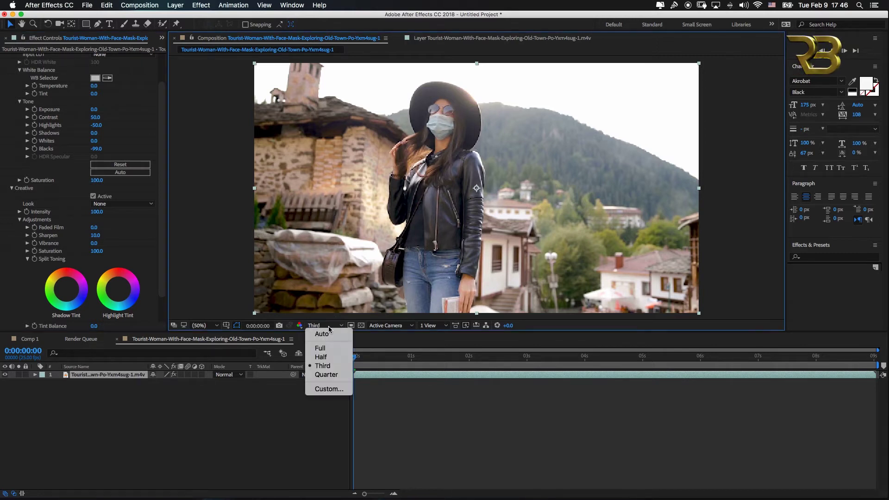
{"action": "left_click", "coordinate": [323, 358]}
{"action": "left_click", "coordinate": [374, 358]}
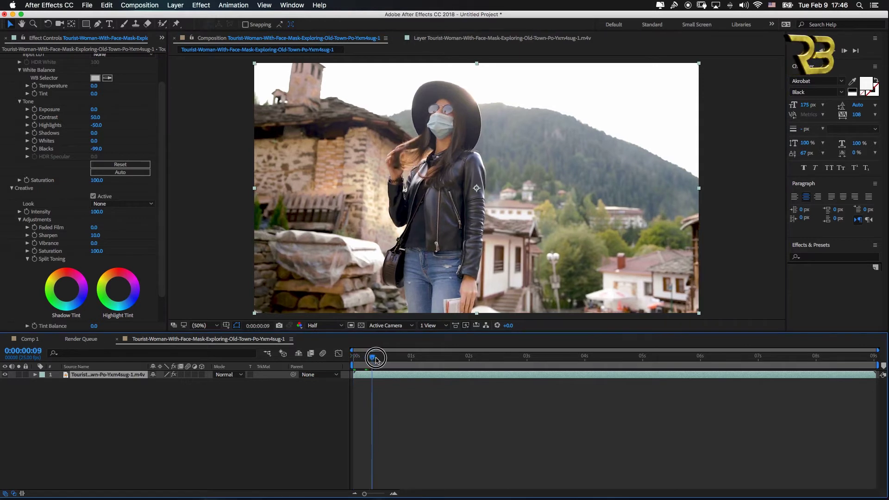
{"action": "mouse_move", "coordinate": [376, 358]}
{"action": "left_mouse_down"}
{"action": "mouse_move", "coordinate": [353, 358]}
{"action": "mouse_move", "coordinate": [388, 356]}
{"action": "left_mouse_up"}
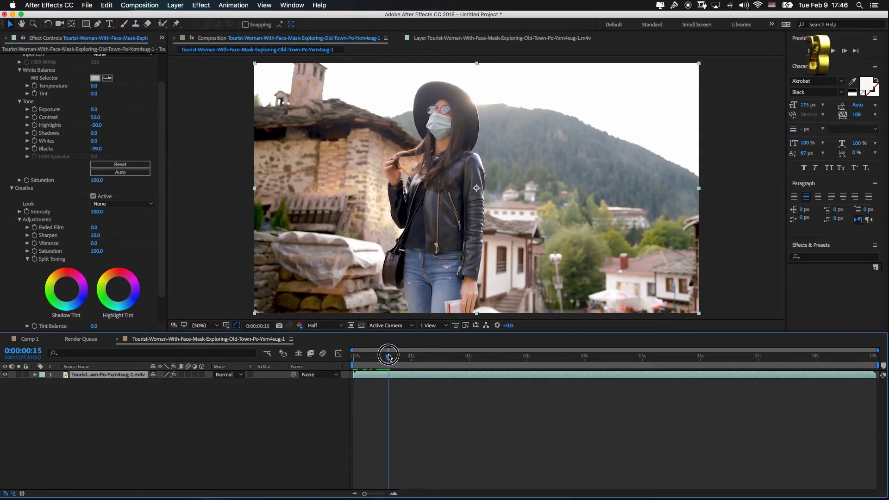
Step: Toggle the Lumetri Color effect off and on to compare the footage before and after grading
{"action": "left_click_drag", "start_coordinate": [163, 126], "coordinate": [167, 88]}
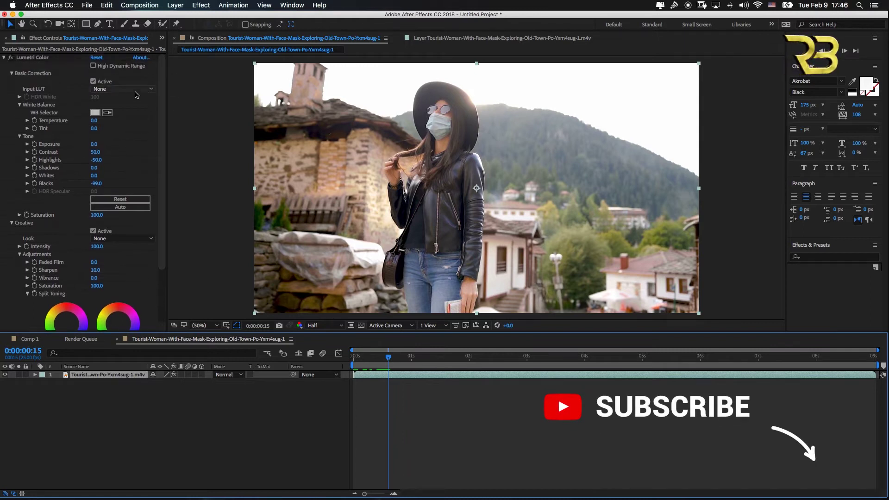
{"action": "left_click", "coordinate": [11, 57]}
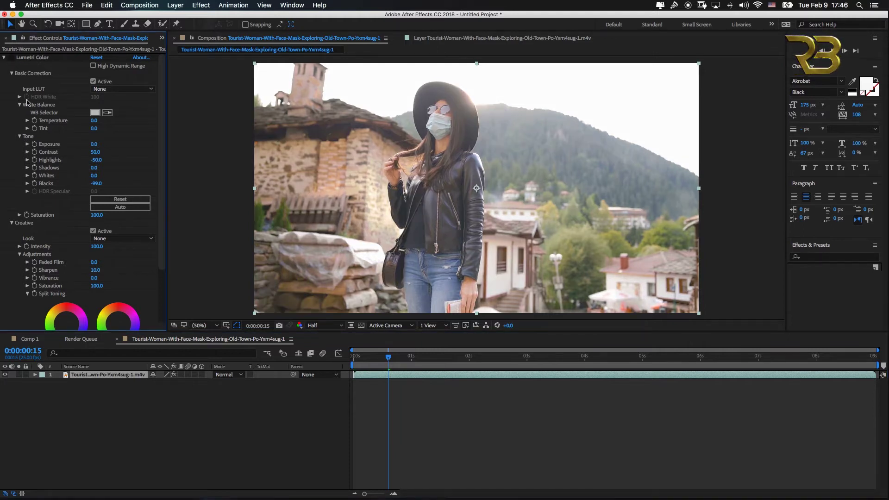
{"action": "left_click", "coordinate": [11, 59]}
{"action": "left_click", "coordinate": [14, 59]}
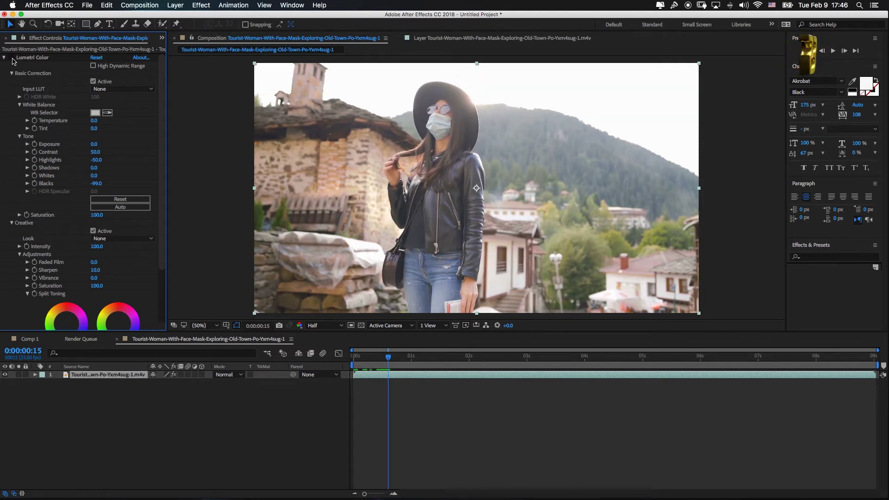
{"action": "left_click", "coordinate": [16, 60]}
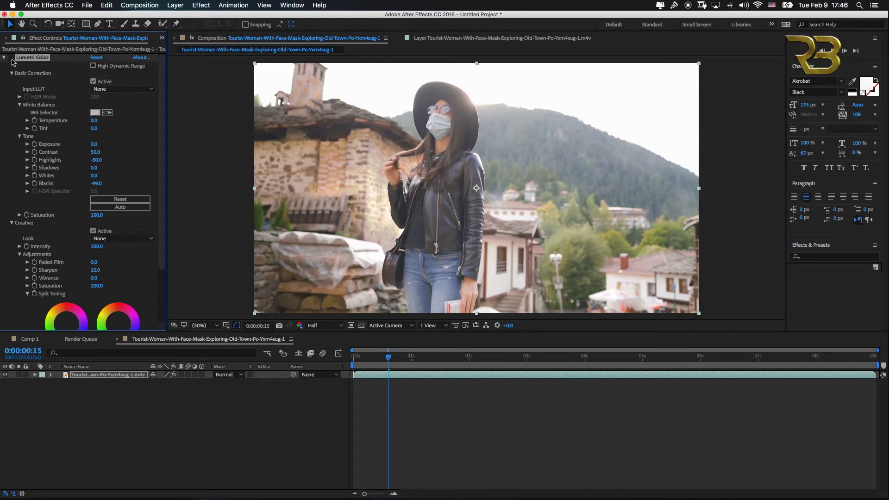
{"action": "left_click", "coordinate": [12, 59]}
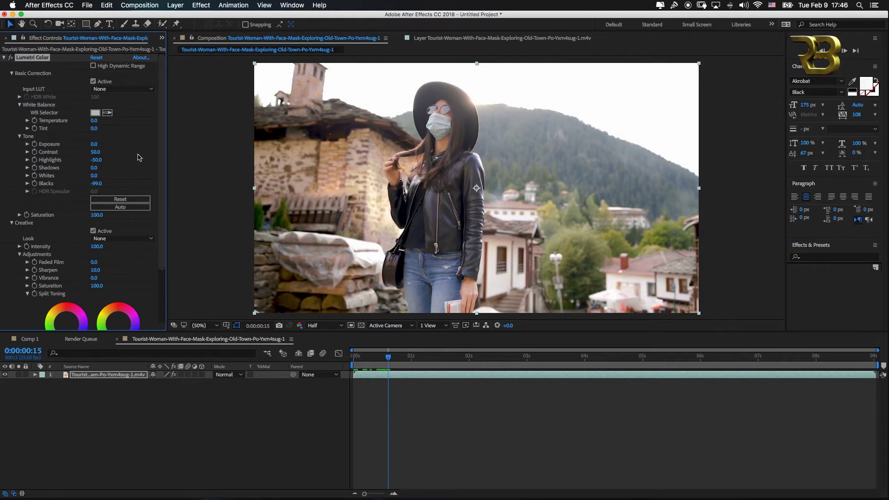
Step: Review the graded footage at 0:00:00:10 along with the Lumetri Color settings
{"action": "scroll", "coordinate": [165, 204], "scroll_direction": "down", "scroll_amount": 5}
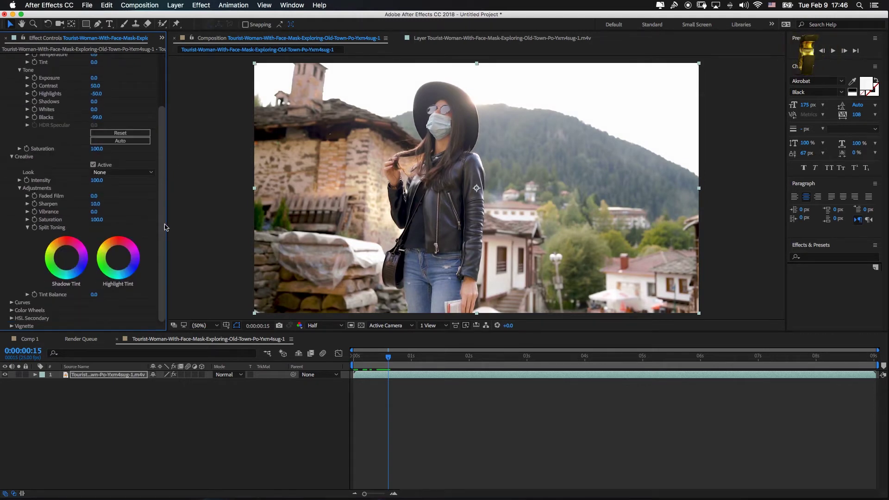
{"action": "mouse_move", "coordinate": [378, 362]}
{"action": "left_mouse_down"}
{"action": "mouse_move", "coordinate": [365, 360]}
{"action": "mouse_move", "coordinate": [377, 360]}
{"action": "left_mouse_up"}
{"action": "left_click", "coordinate": [226, 395]}
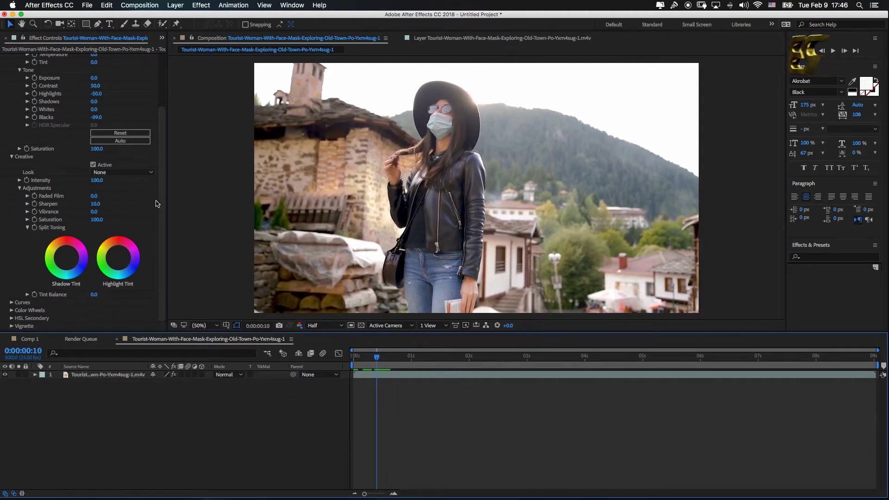
{"action": "scroll", "coordinate": [162, 203], "scroll_direction": "up", "scroll_amount": 3}
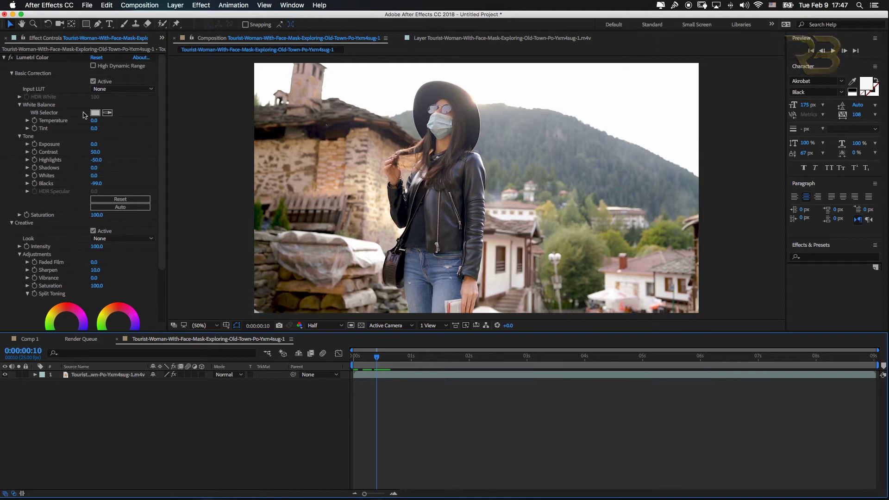
Step: Return to the project's file list and inspect the available footage items
{"action": "left_click", "coordinate": [36, 59]}
{"action": "left_click", "coordinate": [162, 38]}
{"action": "left_click", "coordinate": [187, 52]}
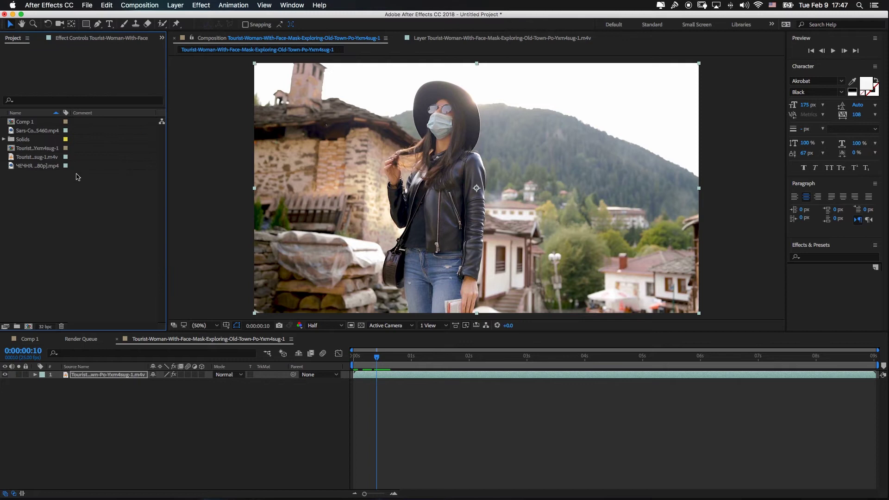
{"action": "left_click", "coordinate": [33, 167]}
{"action": "left_click", "coordinate": [37, 158]}
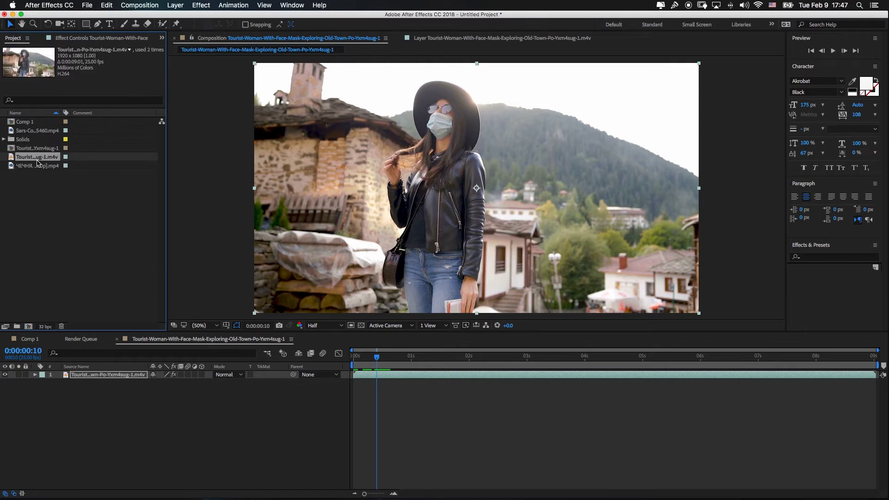
{"action": "left_click", "coordinate": [36, 167]}
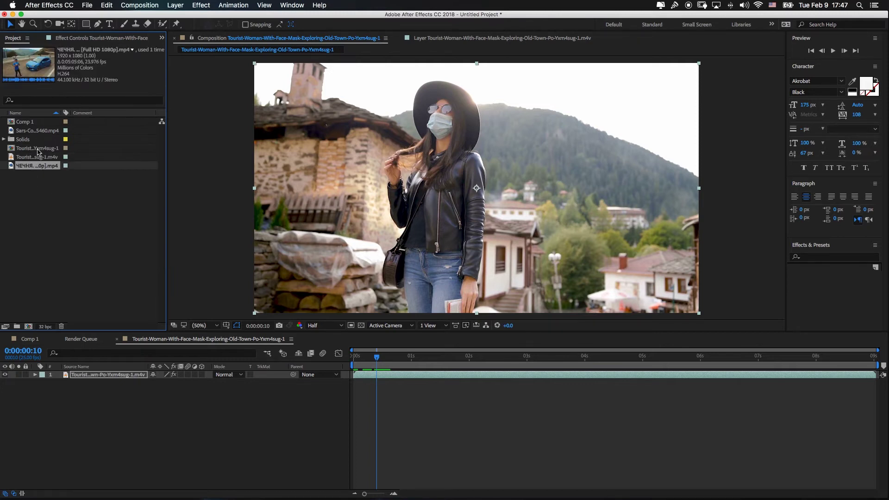
{"action": "left_click", "coordinate": [37, 148]}
{"action": "left_click", "coordinate": [37, 132]}
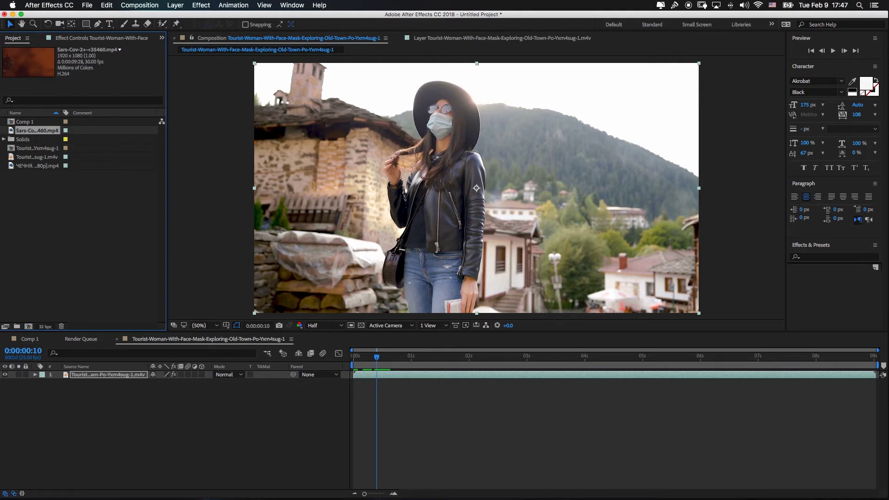
Step: Import 4K-Covid-Vaccine-46Na94k-1.m4v from the COVID-1 folder in Finder and create a new composition from it
{"action": "key", "text": "super+Tab"}
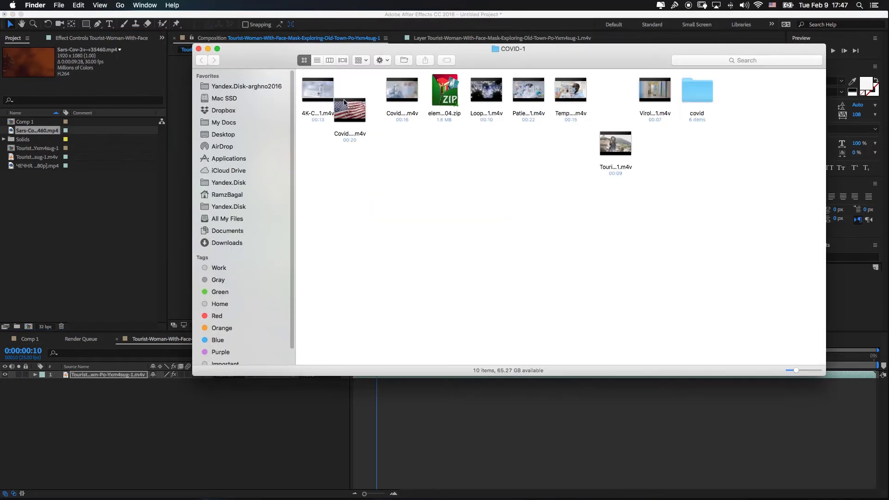
{"action": "left_click_drag", "start_coordinate": [321, 88], "coordinate": [77, 234]}
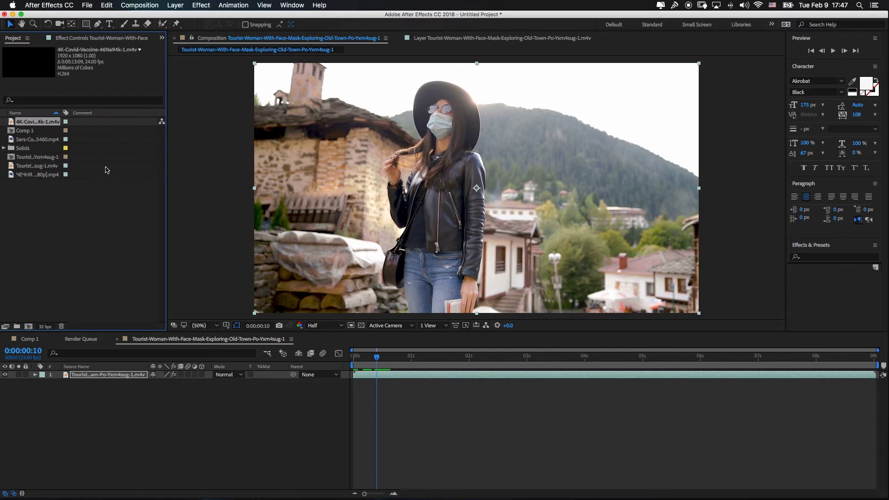
{"action": "left_click_drag", "start_coordinate": [44, 122], "coordinate": [29, 321]}
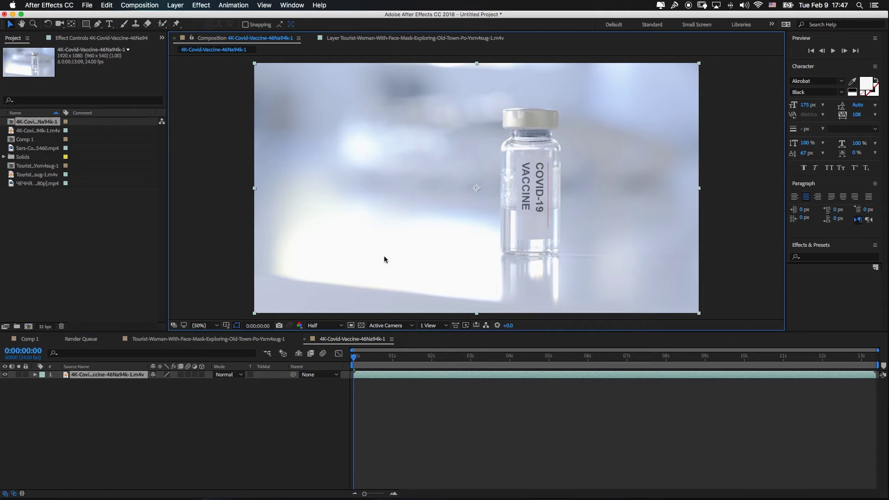
Step: Apply the Lumetri Color effect to the 4K-Covid-Vaccine-46Na94k-1.m4v layer in its composition
{"action": "left_click_drag", "start_coordinate": [367, 360], "coordinate": [352, 360]}
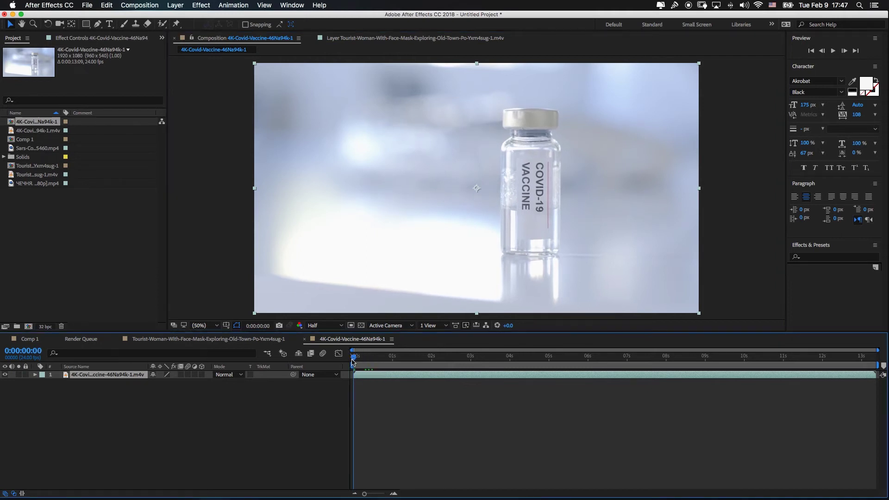
{"action": "left_click", "coordinate": [379, 407]}
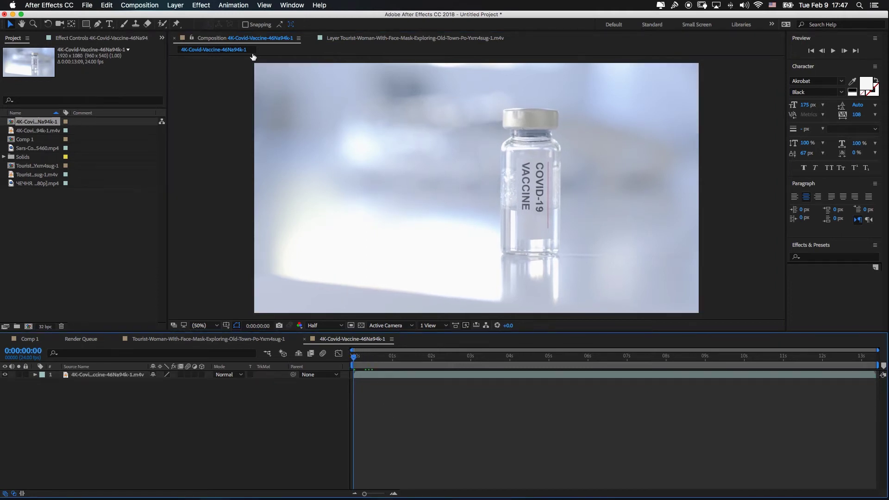
{"action": "left_click", "coordinate": [201, 5]}
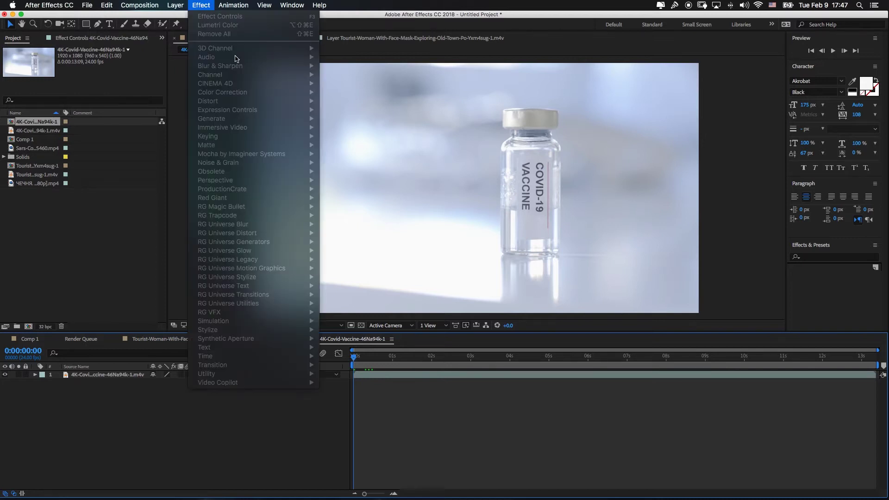
{"action": "left_click", "coordinate": [136, 409]}
{"action": "left_click", "coordinate": [121, 376]}
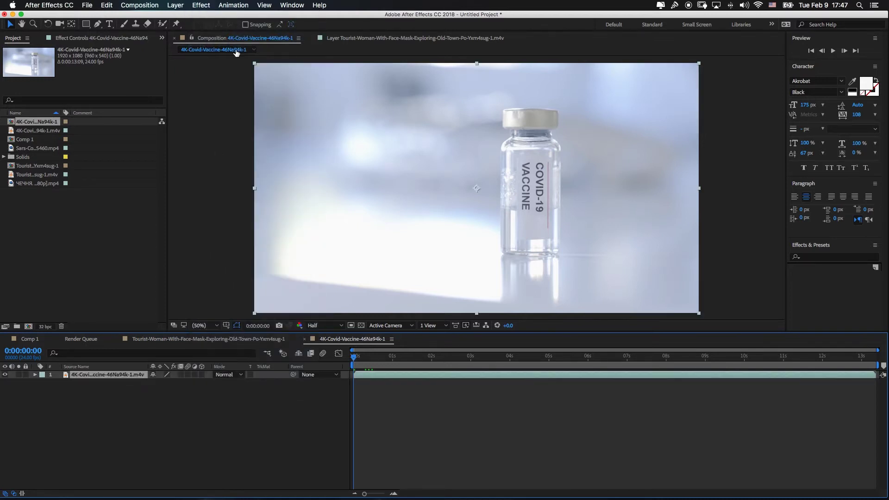
{"action": "left_click", "coordinate": [201, 5]}
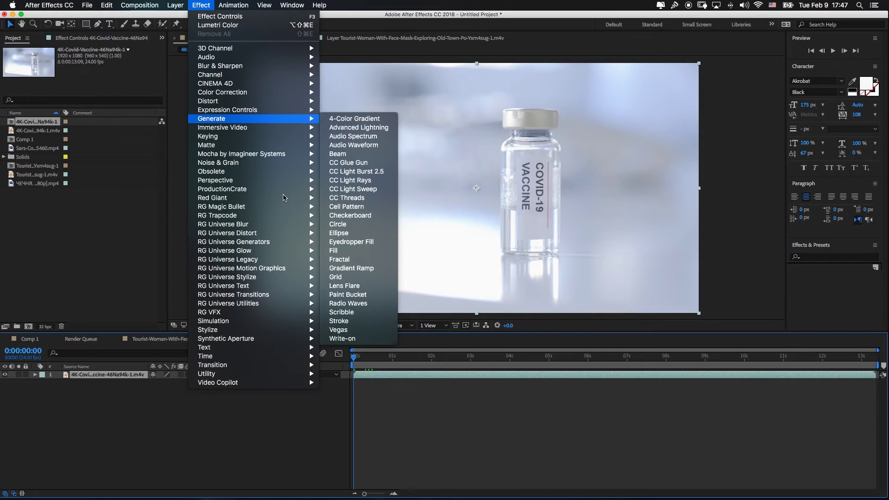
{"action": "mouse_move", "coordinate": [292, 92]}
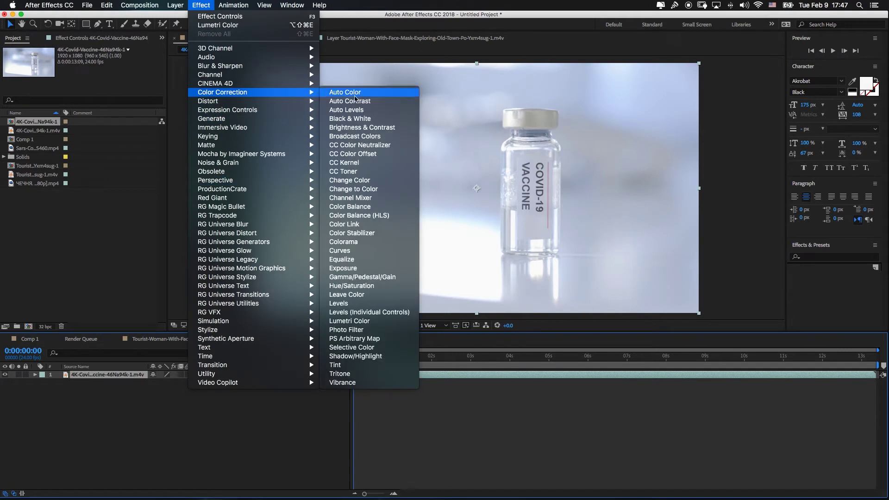
{"action": "left_click", "coordinate": [356, 321]}
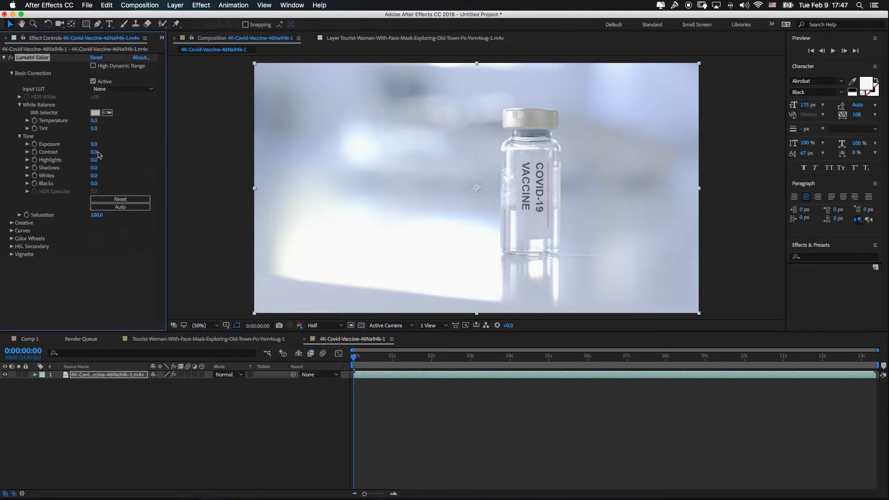
Step: Set the vaccine clip's Lumetri Contrast to 71 and Blacks to -55
{"action": "left_click_drag", "start_coordinate": [94, 153], "coordinate": [130, 156]}
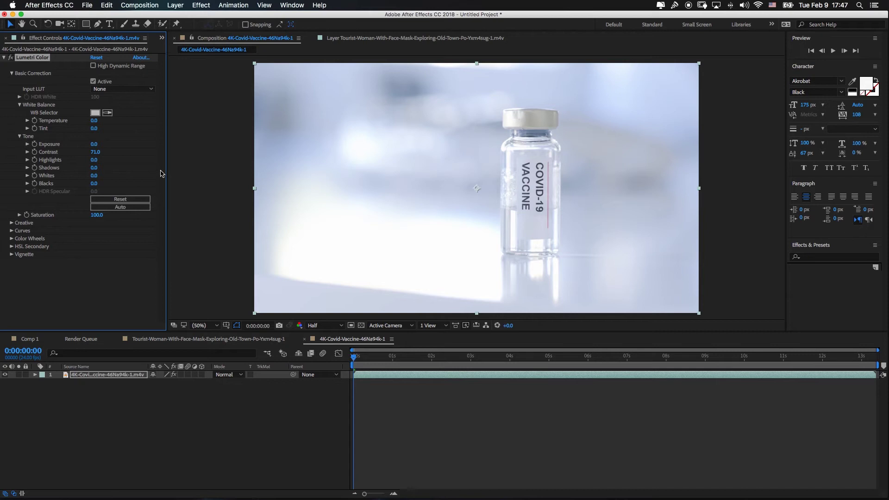
{"action": "left_click_drag", "start_coordinate": [94, 183], "coordinate": [67, 186]}
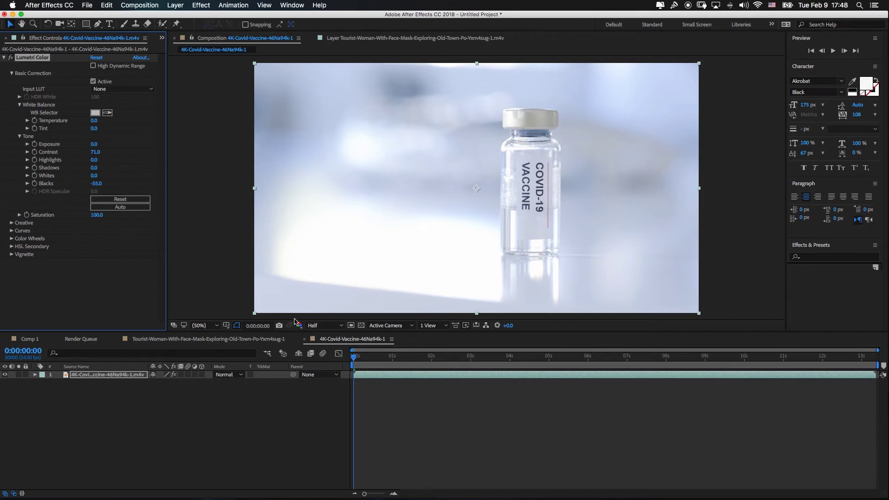
Step: Toggle Lumetri Color off and on to compare the vaccine footage with and without the tone changes
{"action": "left_click", "coordinate": [10, 59]}
{"action": "left_click", "coordinate": [10, 59]}
{"action": "left_click", "coordinate": [11, 63]}
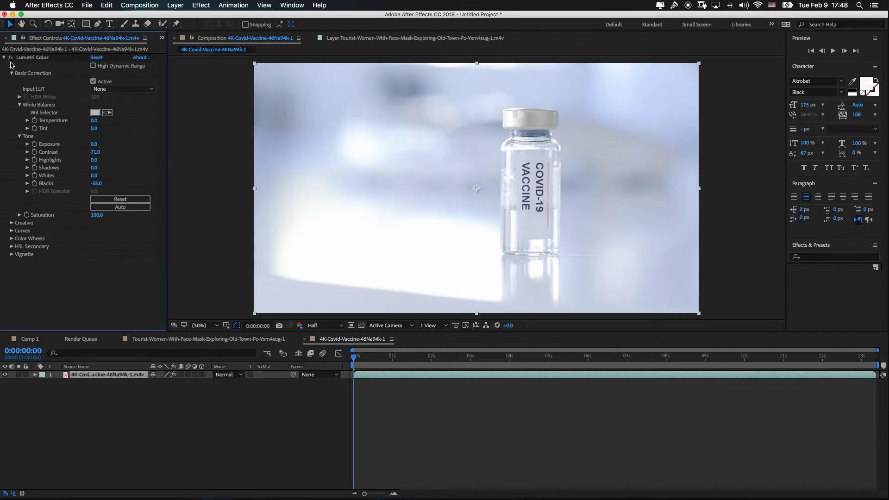
{"action": "left_click", "coordinate": [10, 59]}
{"action": "left_click", "coordinate": [10, 58]}
Step: Lower the vaccine clip's Lumetri Highlights to -58 and set Sharpen in the Creative adjustments to 10
{"action": "left_click_drag", "start_coordinate": [94, 159], "coordinate": [71, 167]}
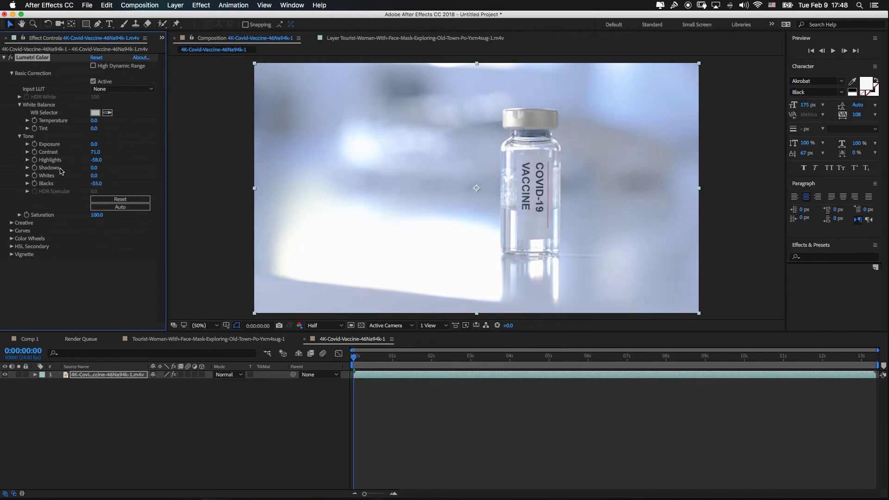
{"action": "left_click", "coordinate": [82, 273]}
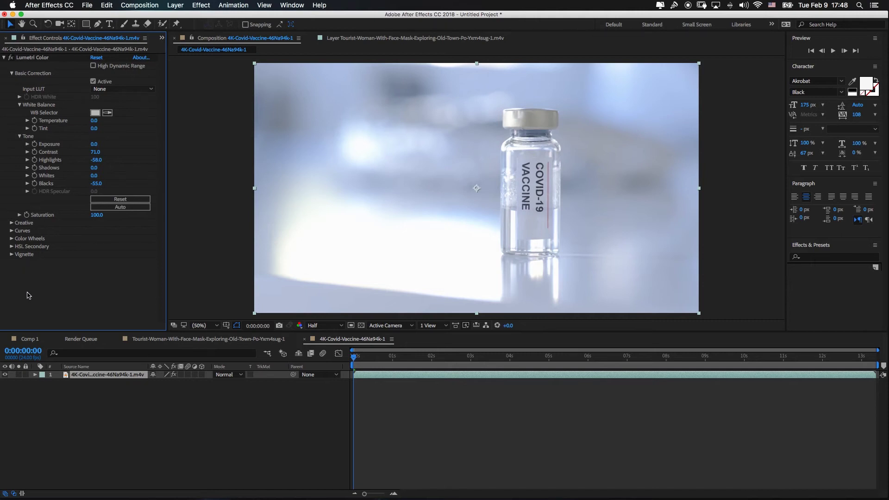
{"action": "left_click", "coordinate": [11, 223]}
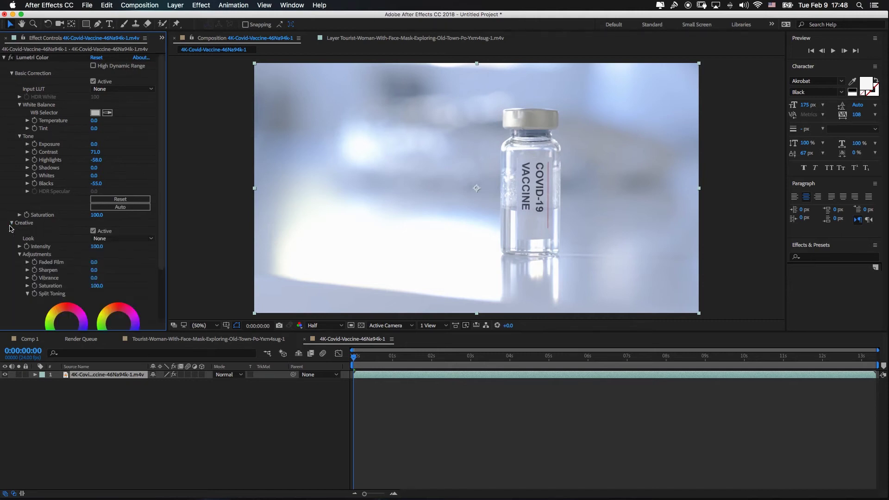
{"action": "scroll", "coordinate": [76, 229], "scroll_direction": "down", "scroll_amount": 2}
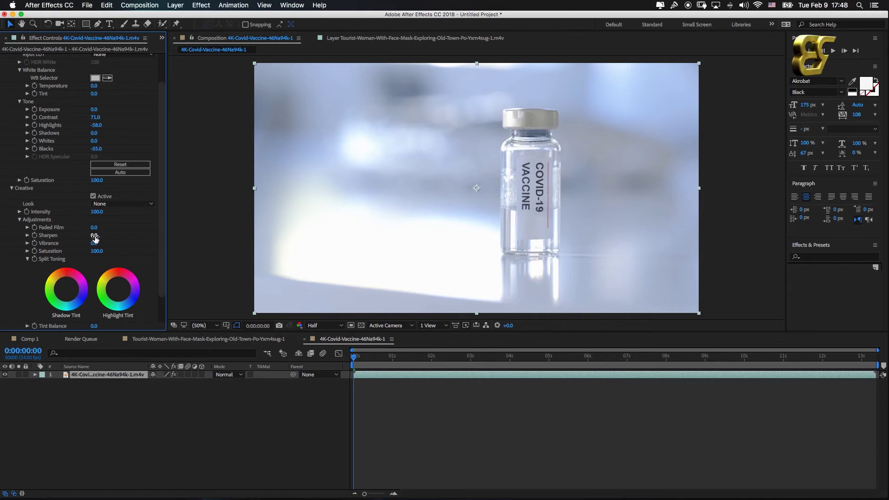
{"action": "left_click", "coordinate": [94, 235]}
{"action": "type", "text": "10"}
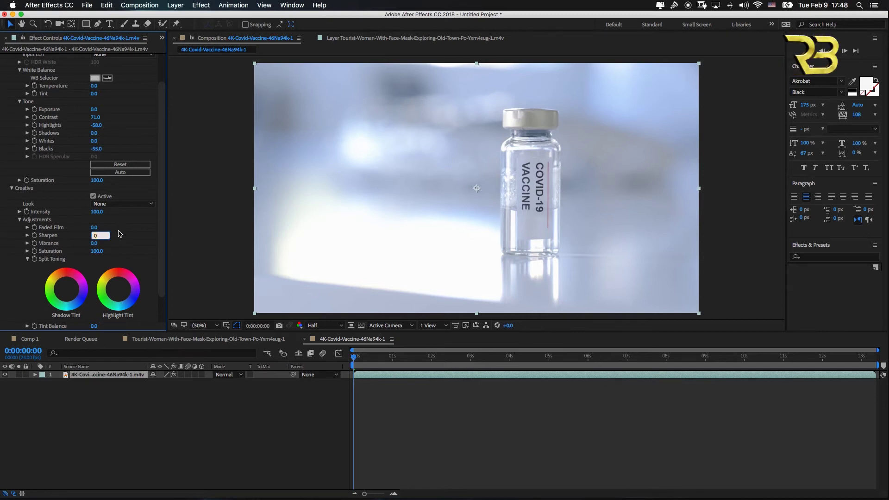
{"action": "key", "text": "Return"}
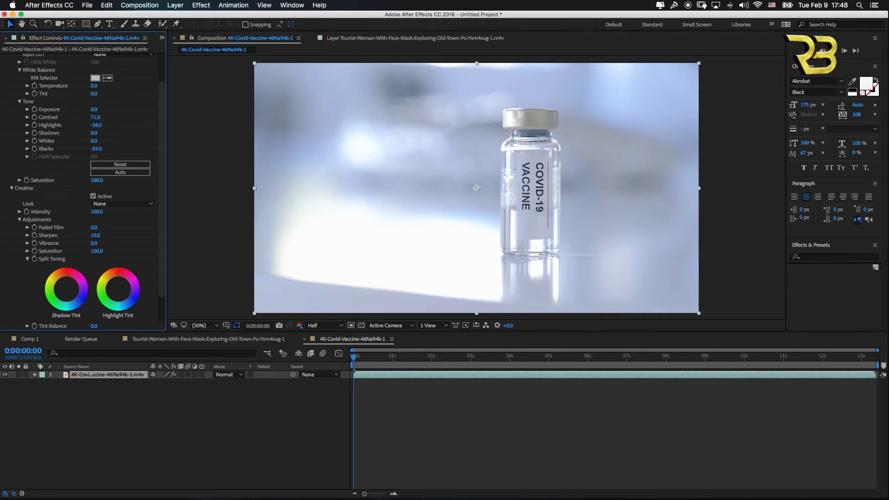
{"action": "scroll", "coordinate": [83, 185], "scroll_direction": "up", "scroll_amount": 3}
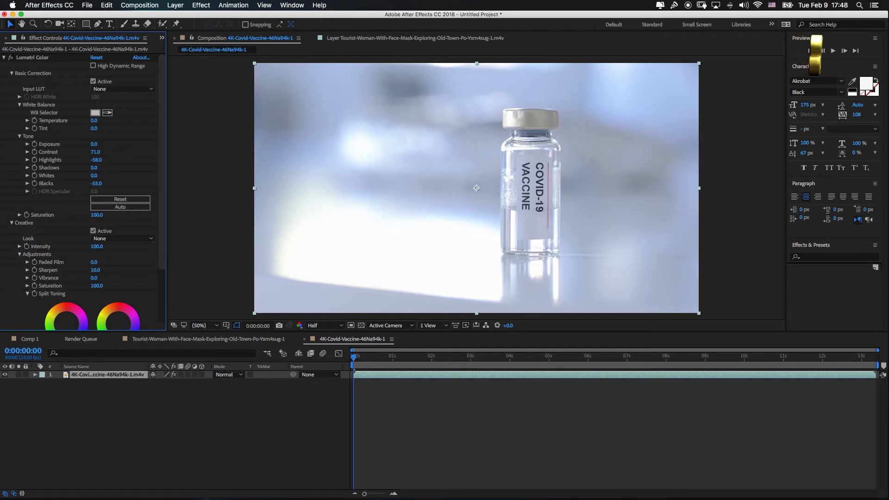
Step: Bring back the project's file list, switch to Finder and close the New Folder With Items 2 window
{"action": "key", "text": "super+Tab"}
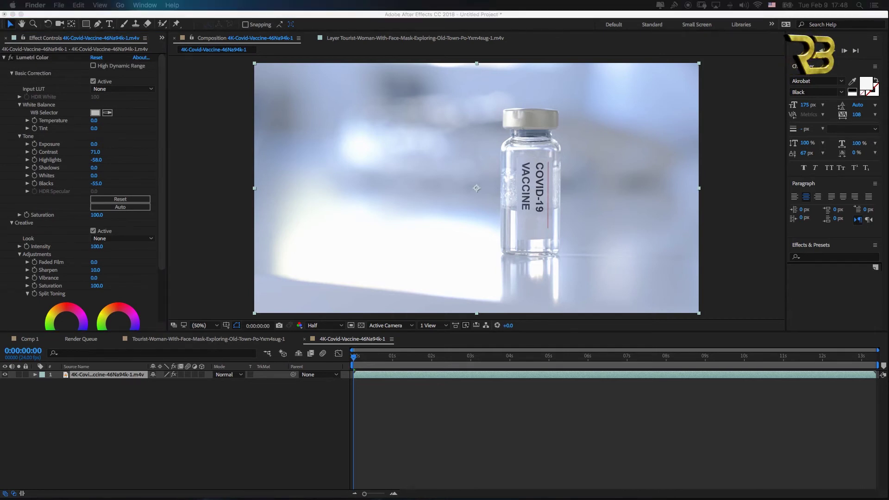
{"action": "left_click", "coordinate": [167, 39]}
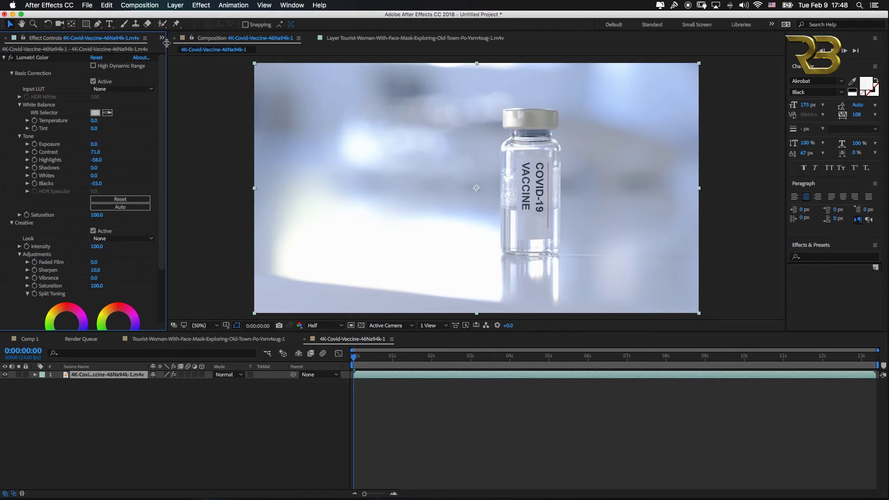
{"action": "left_click", "coordinate": [163, 38]}
{"action": "left_click", "coordinate": [181, 49]}
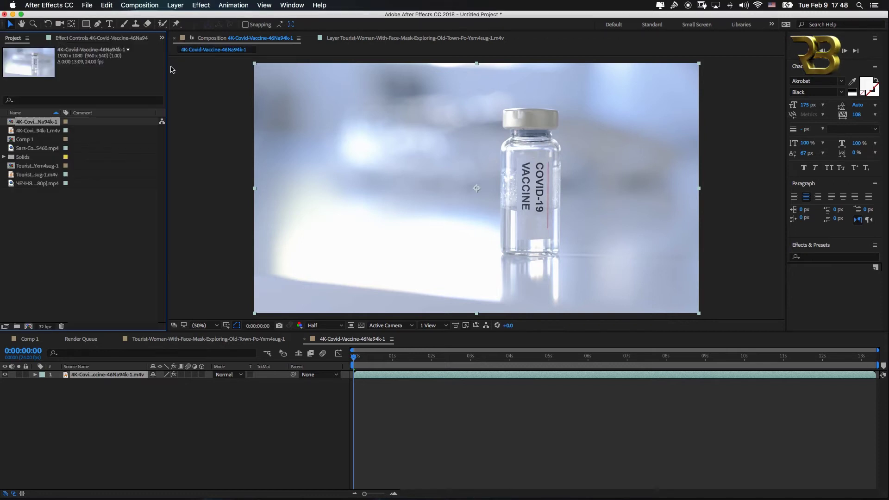
{"action": "left_click", "coordinate": [29, 239]}
{"action": "key", "text": "super+Tab"}
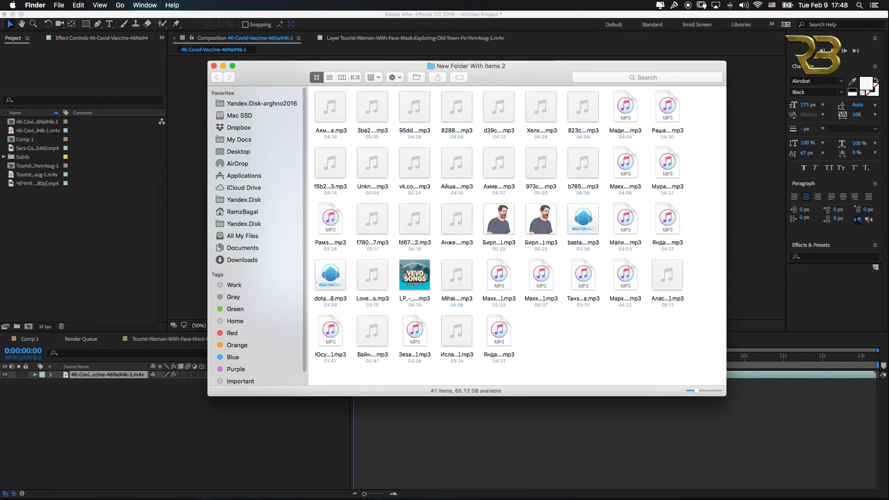
{"action": "left_click", "coordinate": [214, 66]}
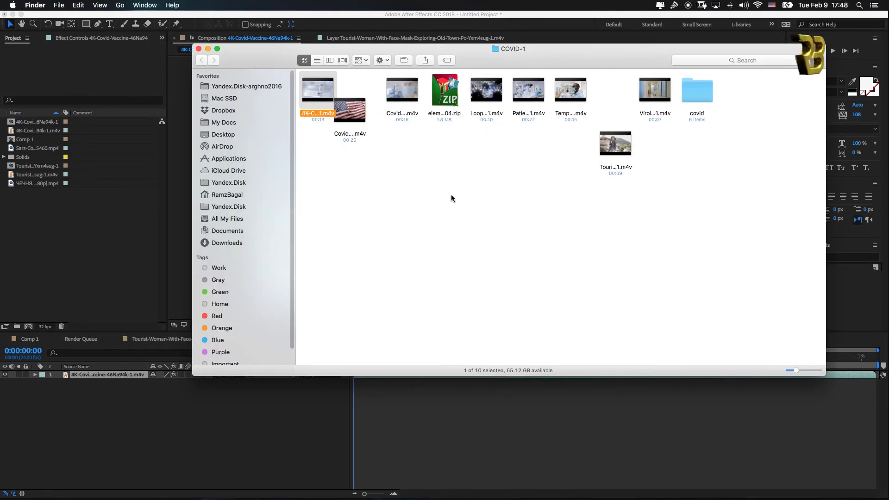
Step: Look through the COVID-1 folder and its covid subfolder in Finder, lining up the two out-of-place clip icons with the others
{"action": "left_click", "coordinate": [458, 196]}
{"action": "left_click_drag", "start_coordinate": [359, 111], "coordinate": [369, 86]}
{"action": "left_click", "coordinate": [376, 179]}
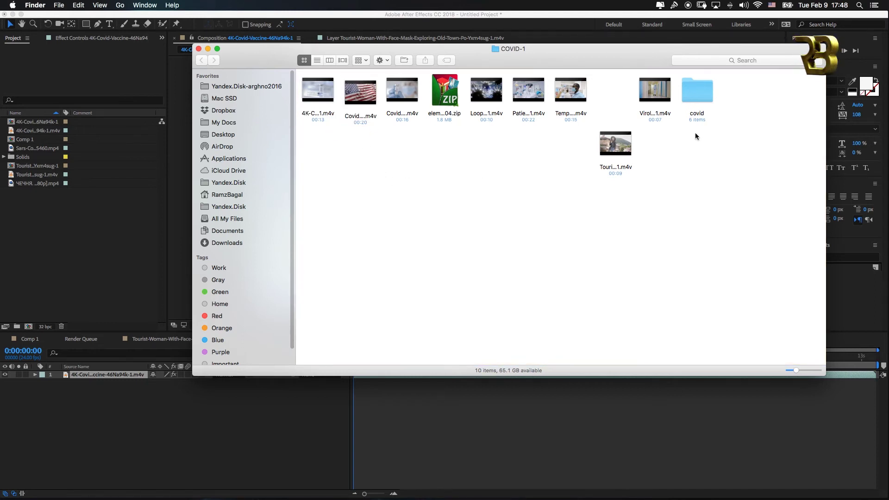
{"action": "double_click", "coordinate": [710, 92]}
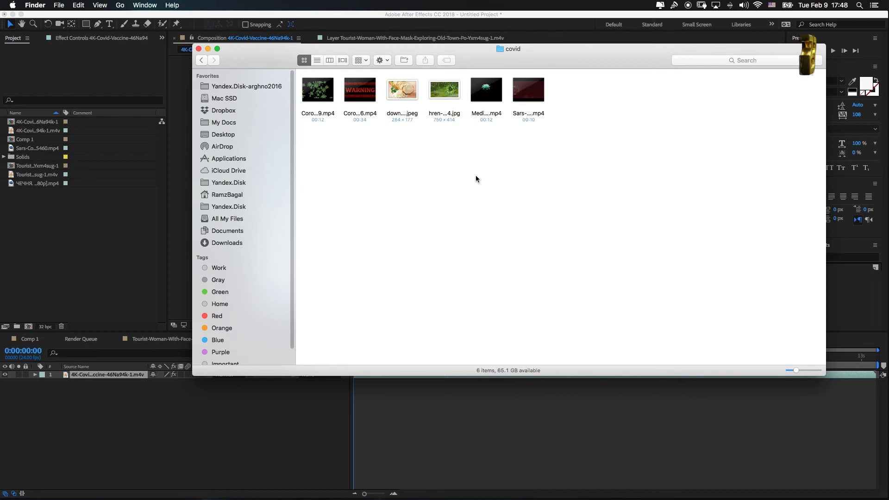
{"action": "left_click", "coordinate": [201, 60]}
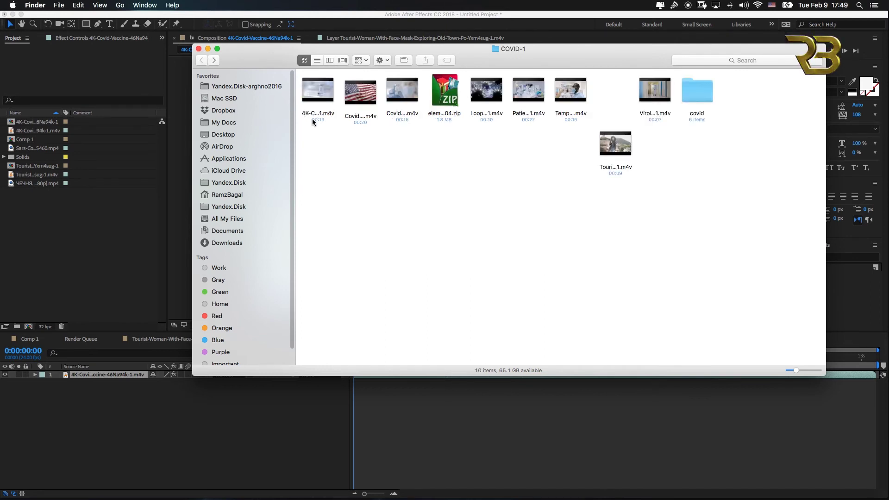
{"action": "left_click_drag", "start_coordinate": [616, 139], "coordinate": [615, 90]}
{"action": "left_click_drag", "start_coordinate": [262, 64], "coordinate": [257, 135]}
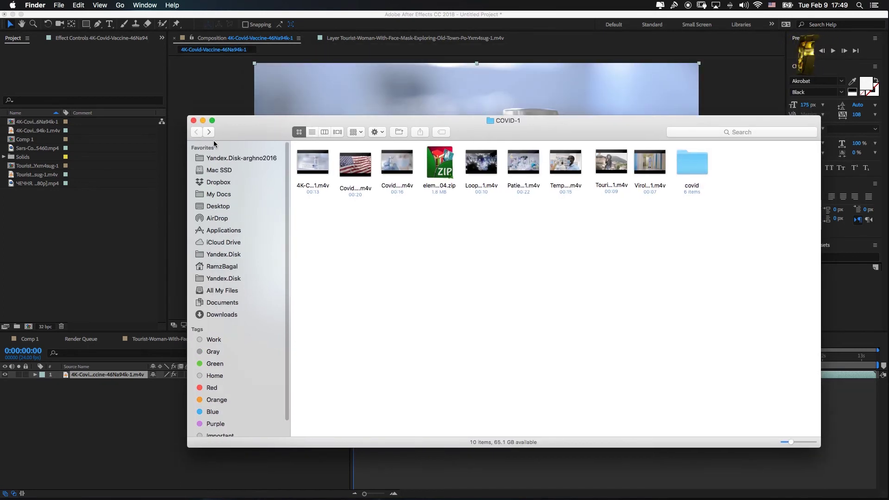
{"action": "left_click", "coordinate": [194, 120]}
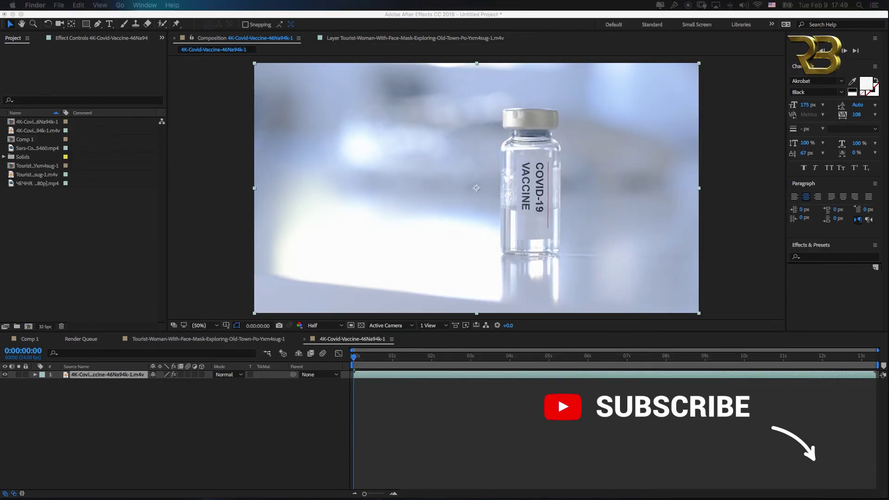
Step: Import Gh010362 1.mp4 from the 100GOPRO folder into the After Effects project and create a new composition from it
{"action": "left_click_drag", "start_coordinate": [0, 208], "coordinate": [358, 117]}
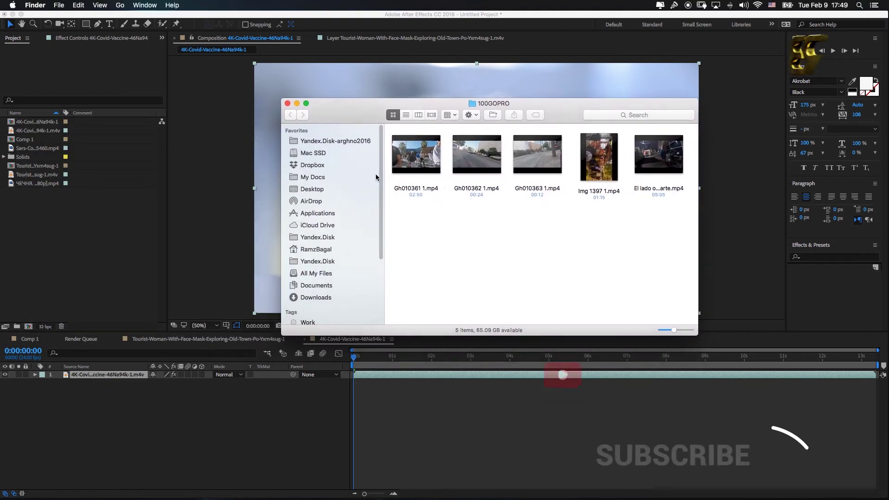
{"action": "left_click_drag", "start_coordinate": [492, 172], "coordinate": [81, 231]}
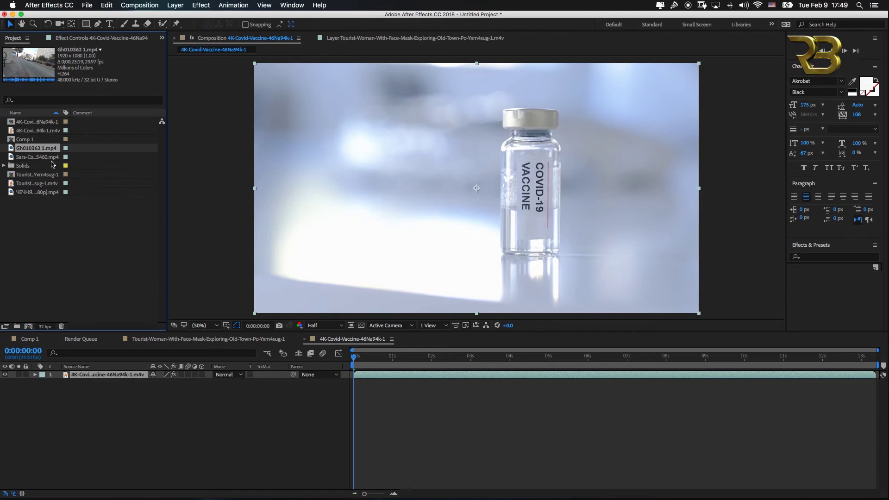
{"action": "left_click_drag", "start_coordinate": [42, 149], "coordinate": [28, 328]}
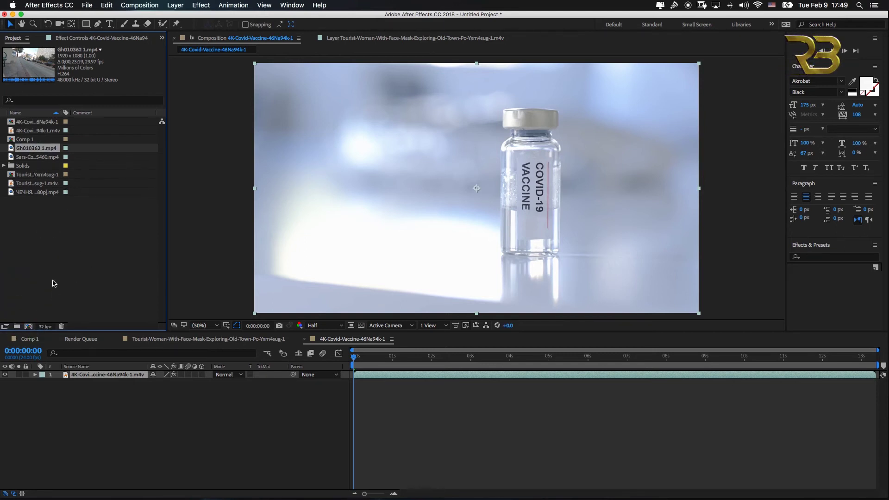
{"action": "left_click_drag", "start_coordinate": [39, 149], "coordinate": [28, 327]}
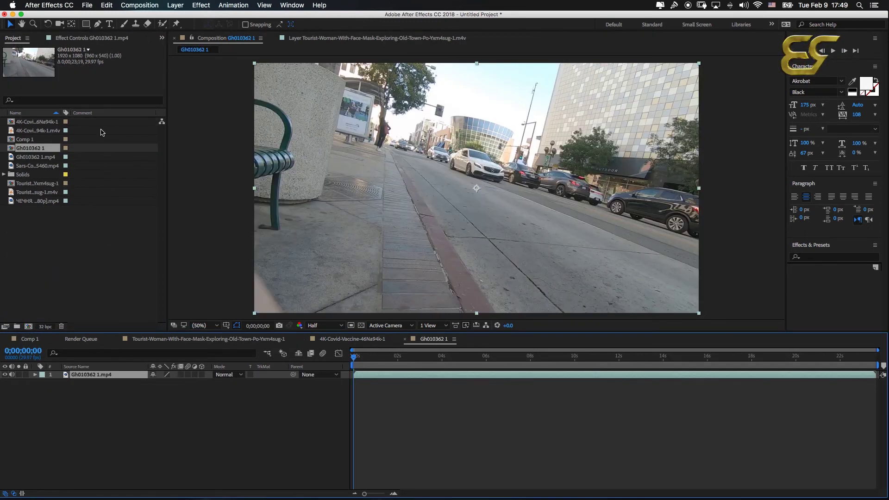
Step: Move the street clip to 0;00;02;02, apply Lumetri Color to the Gh010362 1.mp4 layer and expand Basic Correction
{"action": "left_click_drag", "start_coordinate": [365, 359], "coordinate": [399, 361]}
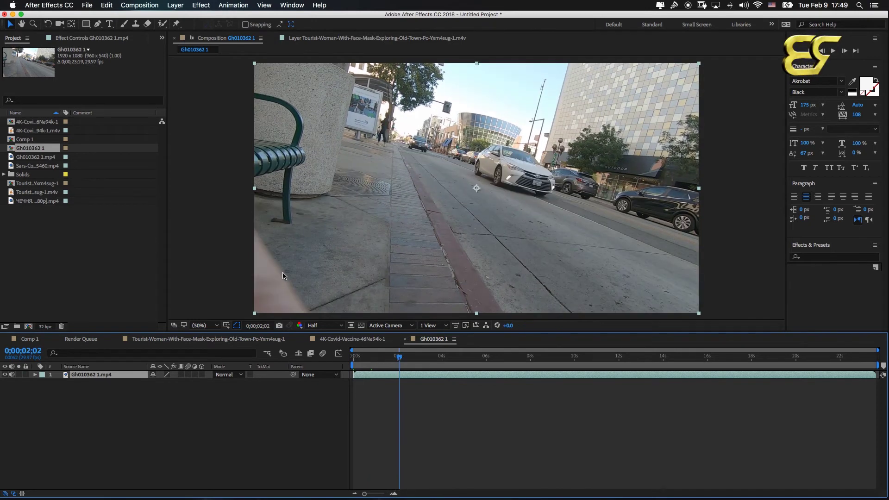
{"action": "left_click", "coordinate": [282, 400]}
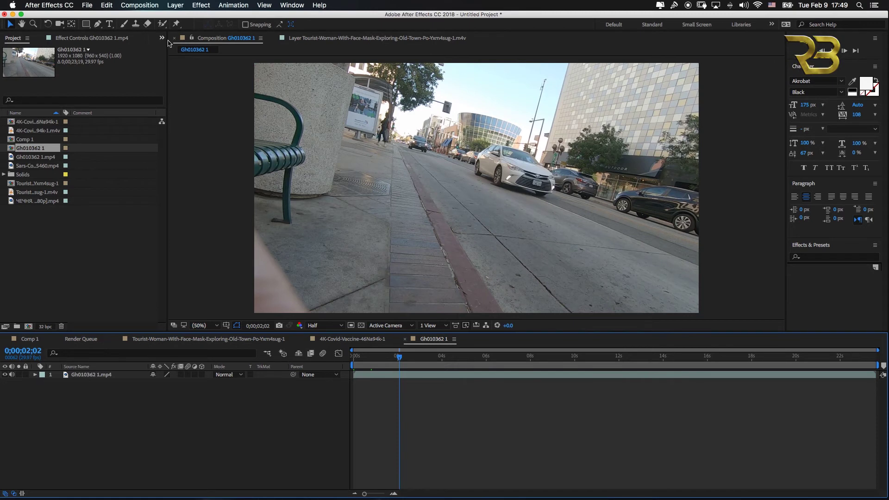
{"action": "left_click", "coordinate": [203, 5]}
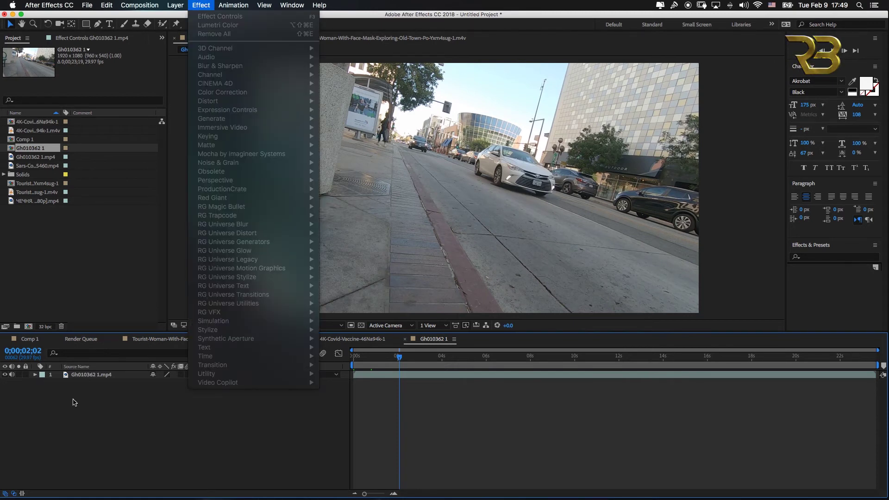
{"action": "left_click", "coordinate": [85, 391]}
{"action": "left_click", "coordinate": [78, 375]}
{"action": "left_click", "coordinate": [202, 5]}
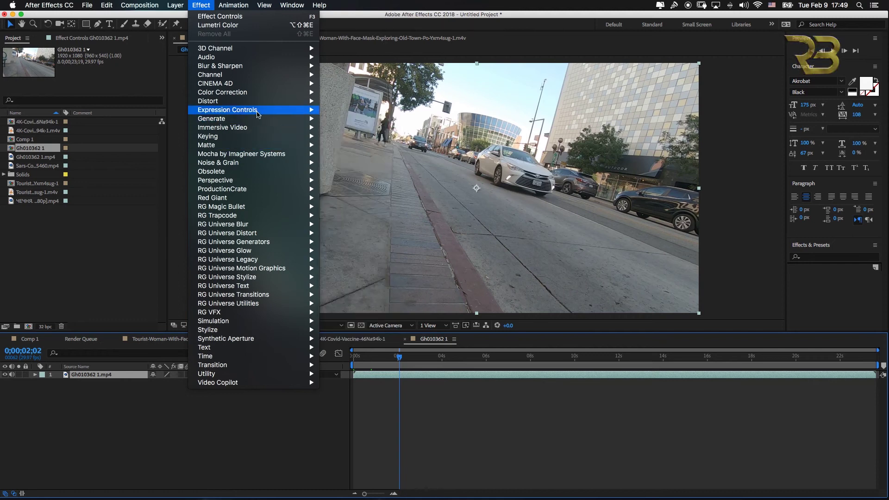
{"action": "mouse_move", "coordinate": [288, 93]}
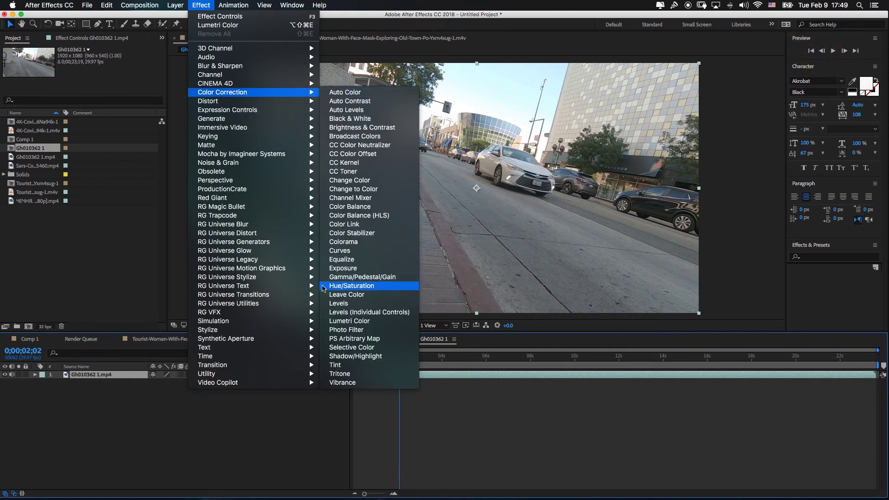
{"action": "left_click", "coordinate": [352, 321]}
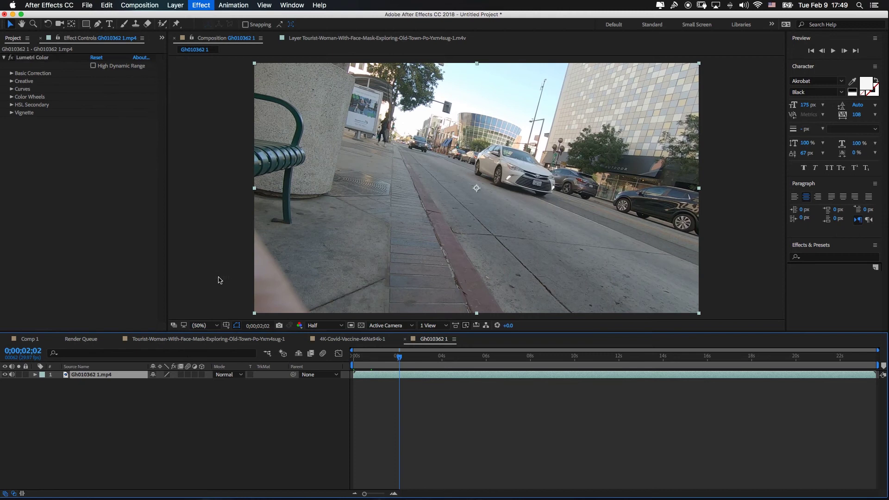
{"action": "left_click", "coordinate": [12, 73]}
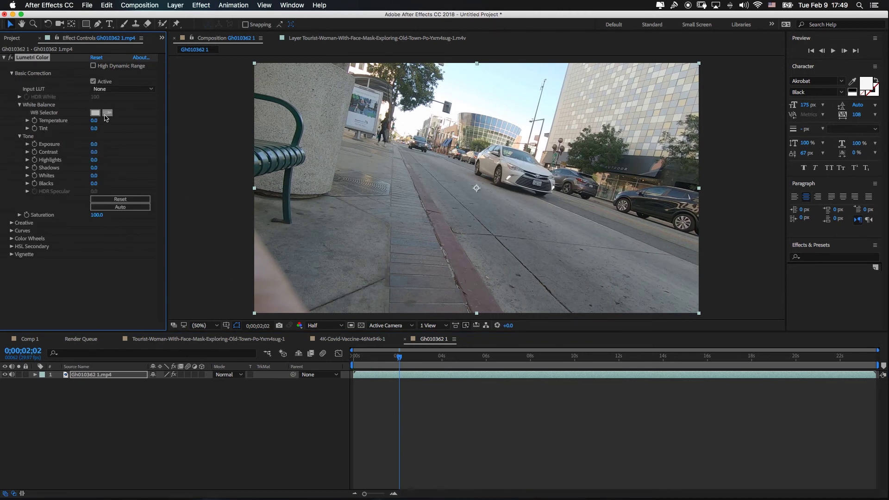
Step: Try Lumetri Exposure values of 1.0 and 0.5 on the street clip
{"action": "left_click", "coordinate": [106, 144]}
{"action": "key", "text": "BackSpace"}
{"action": "type", "text": "1"}
{"action": "key", "text": "Return"}
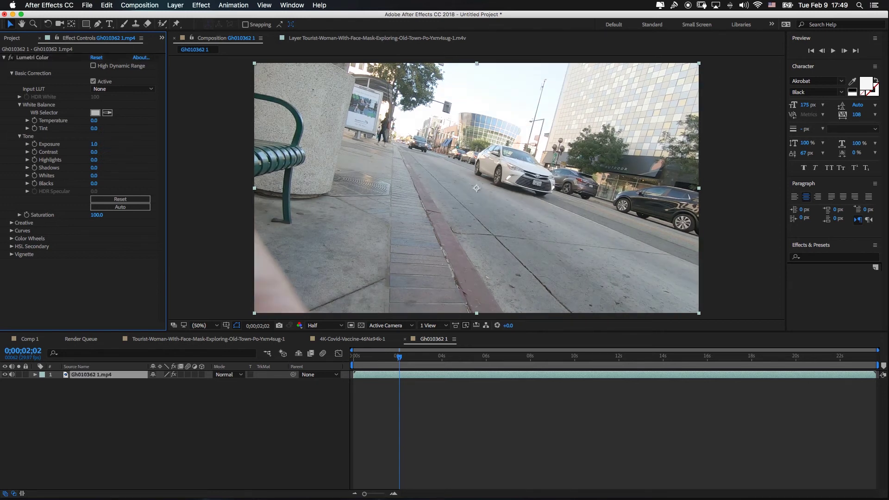
{"action": "left_click", "coordinate": [94, 144]}
{"action": "key", "text": "Return"}
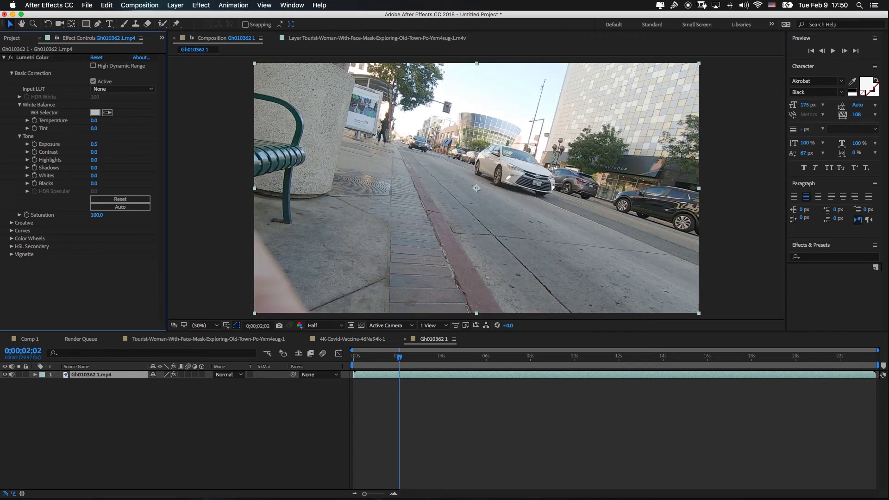
Step: Set the street clip's Lumetri Contrast to 50
{"action": "type", "text": "14"}
{"action": "key", "text": "Return"}
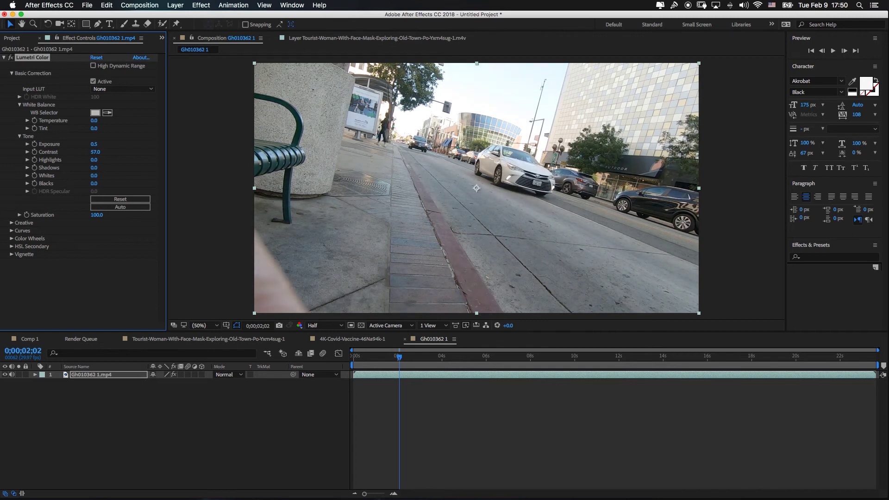
{"action": "left_click_drag", "start_coordinate": [96, 152], "coordinate": [92, 152]}
{"action": "left_click", "coordinate": [95, 152]}
{"action": "key", "text": "Return"}
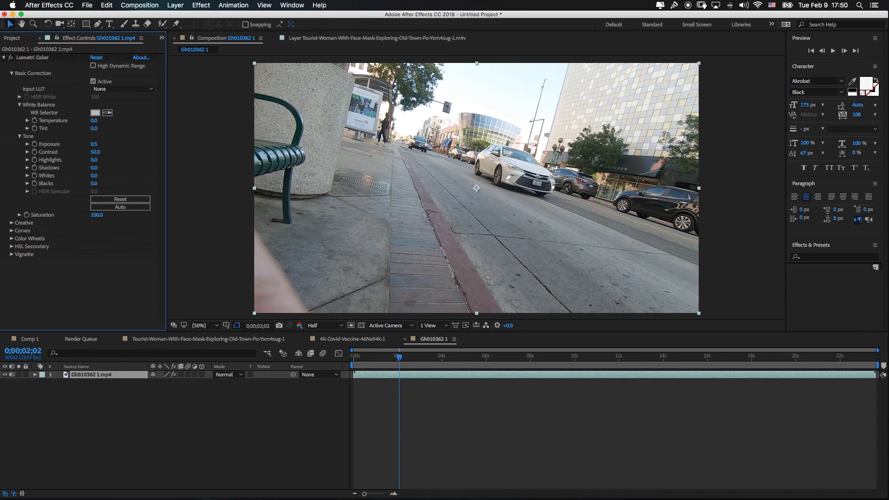
Step: Set the street clip's Lumetri Exposure to 0.2
{"action": "left_click", "coordinate": [94, 144]}
{"action": "type", "text": "0.2"}
{"action": "key", "text": "Return"}
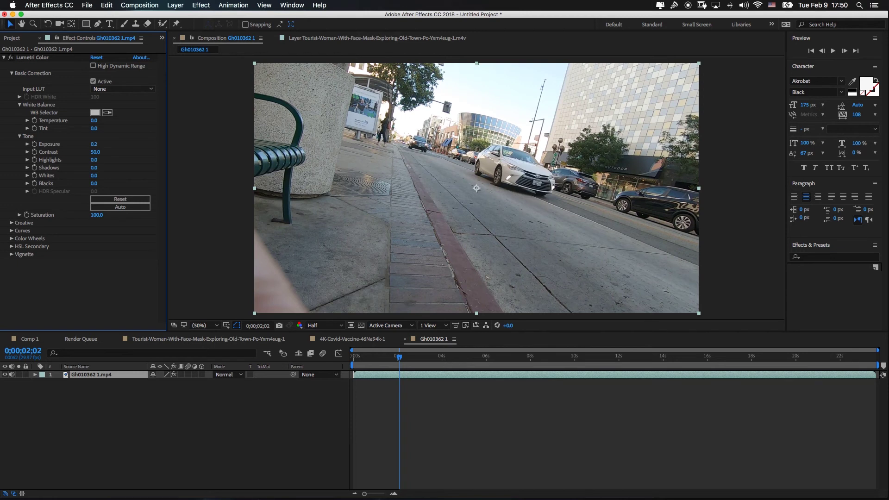
Step: Lower the street clip's Lumetri Blacks to -36, and try Shadows at 25 before returning them to 0
{"action": "type", "text": "-37"}
{"action": "key", "text": "Return"}
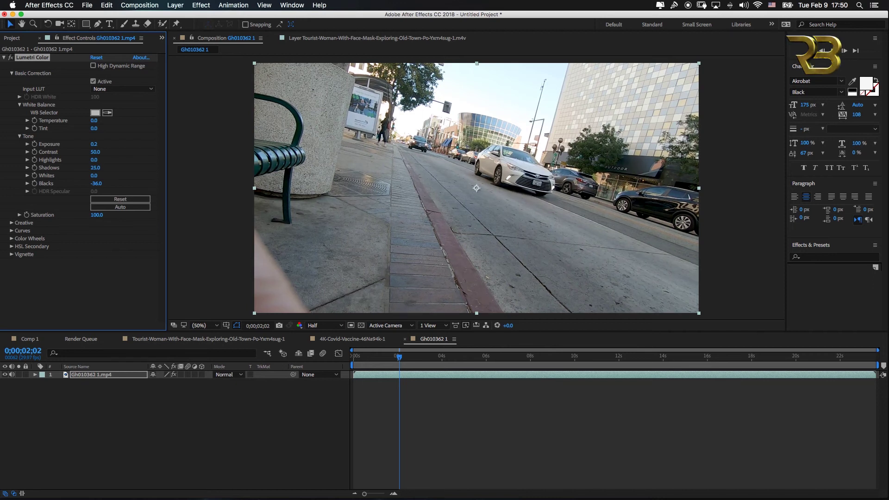
{"action": "left_click_drag", "start_coordinate": [94, 167], "coordinate": [101, 168]}
{"action": "left_click", "coordinate": [95, 167]}
{"action": "key", "text": "Return"}
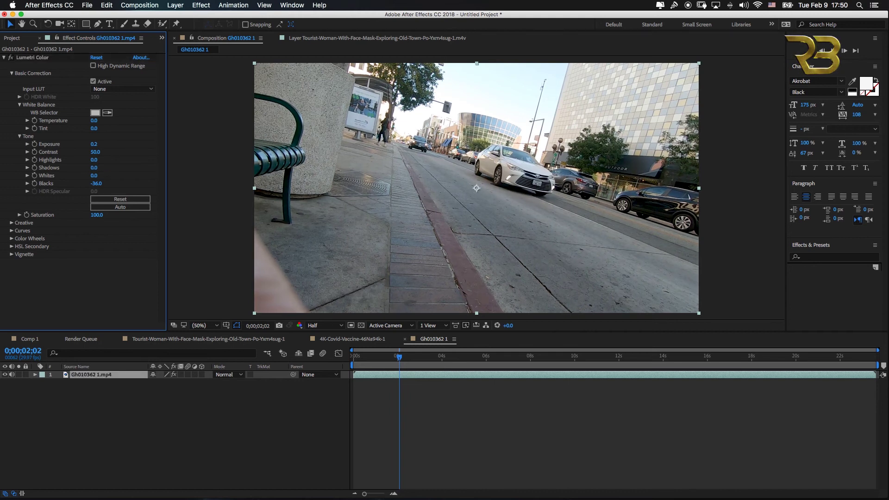
Step: Lower the street clip's Lumetri Highlights to -10
{"action": "left_click_drag", "start_coordinate": [94, 160], "coordinate": [88, 160]}
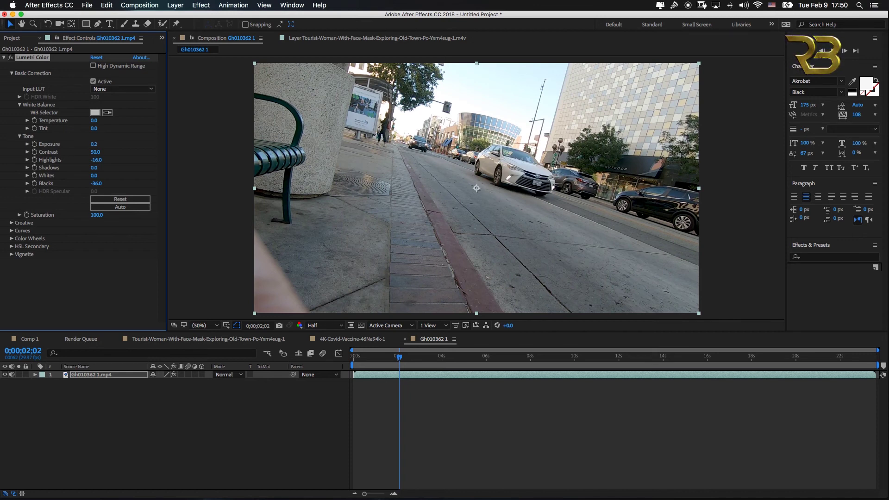
{"action": "left_click", "coordinate": [96, 159]}
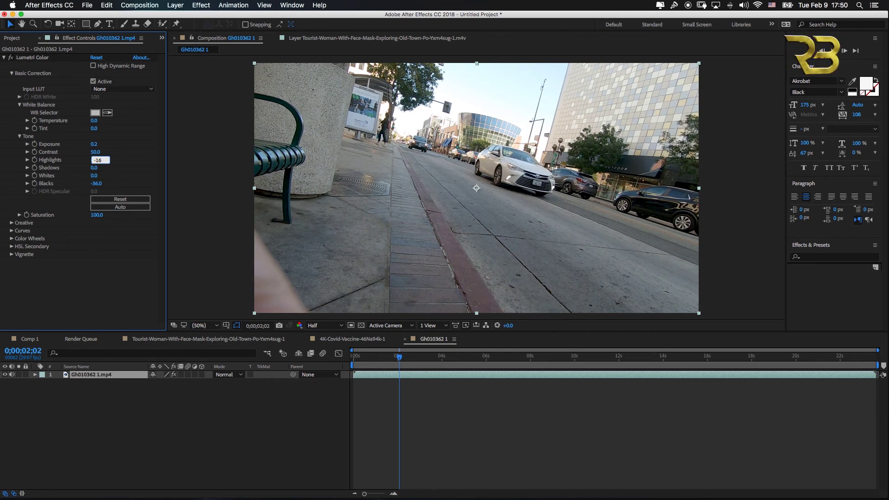
{"action": "key", "text": "Return"}
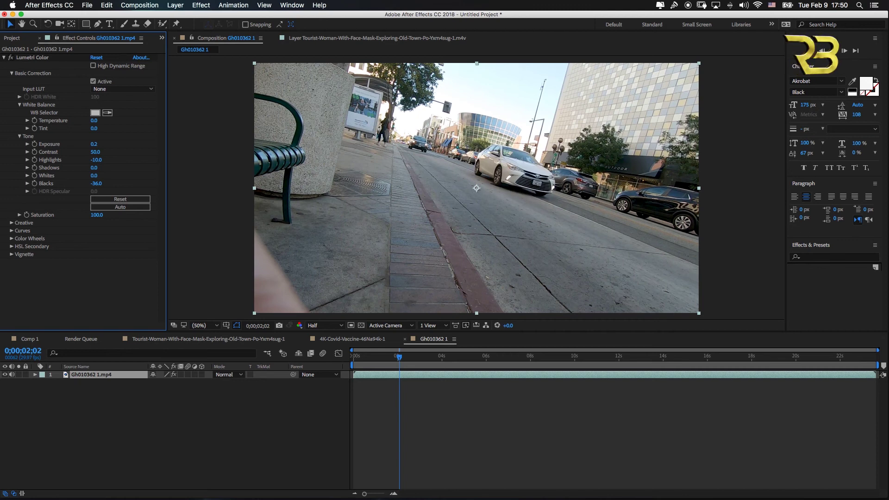
Step: Set Sharpen to 10 in the street clip's Creative adjustments
{"action": "left_click", "coordinate": [11, 223]}
{"action": "left_click", "coordinate": [94, 235]}
{"action": "type", "text": "10"}
{"action": "key", "text": "Return"}
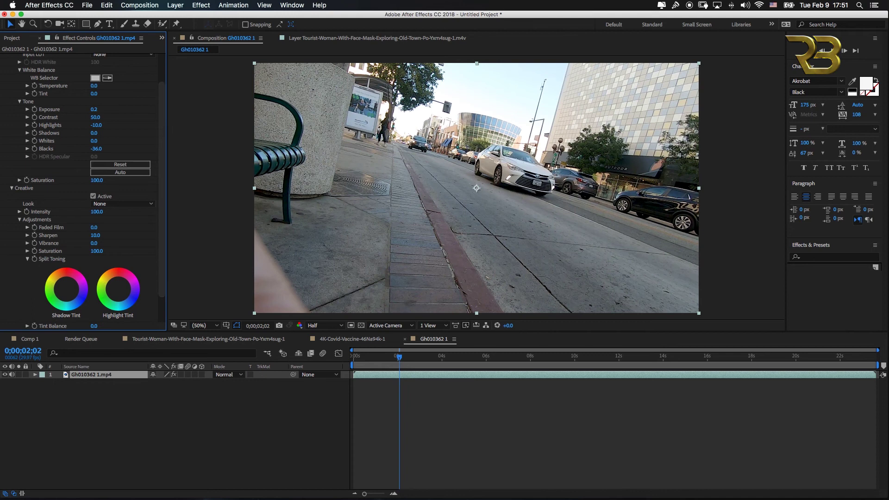
Step: Compare the street clip with and without the Lumetri Color effect by switching it off and on repeatedly
{"action": "scroll", "coordinate": [83, 189], "scroll_direction": "up", "scroll_amount": 3}
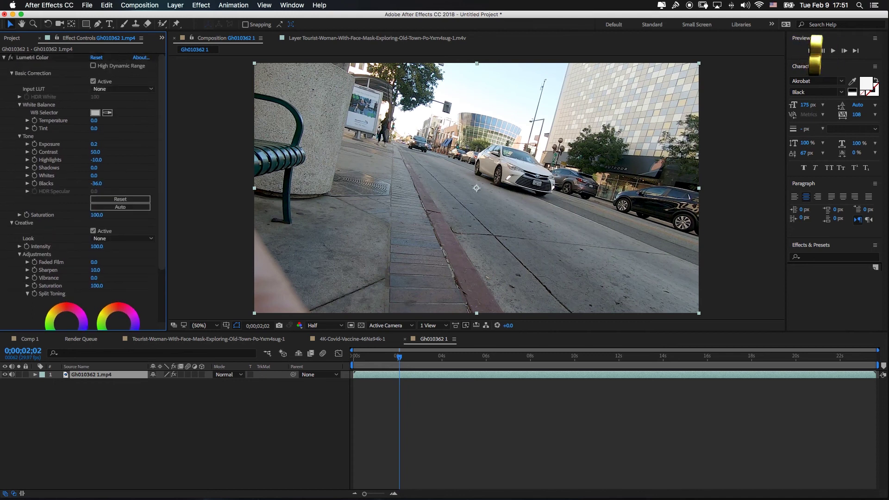
{"action": "left_click", "coordinate": [10, 58]}
{"action": "left_click", "coordinate": [11, 58]}
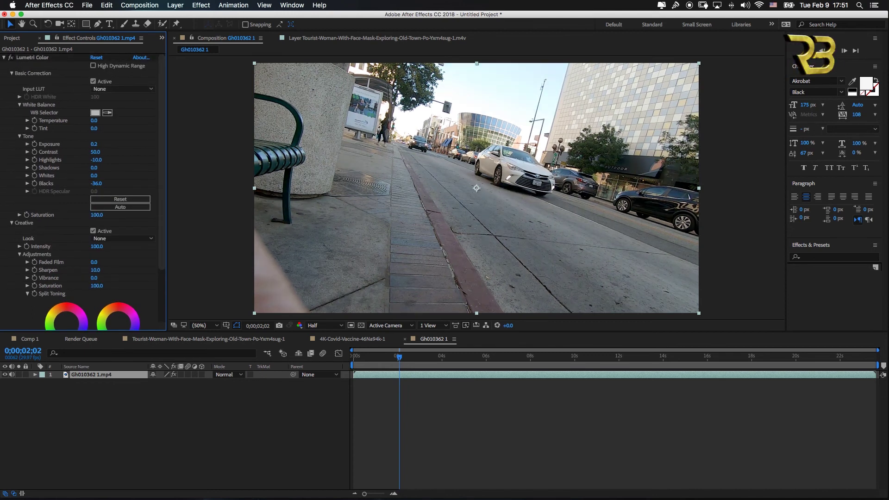
{"action": "double_click", "coordinate": [32, 57]}
{"action": "left_click", "coordinate": [10, 58]}
{"action": "left_click", "coordinate": [10, 58]}
{"action": "left_click", "coordinate": [10, 58]}
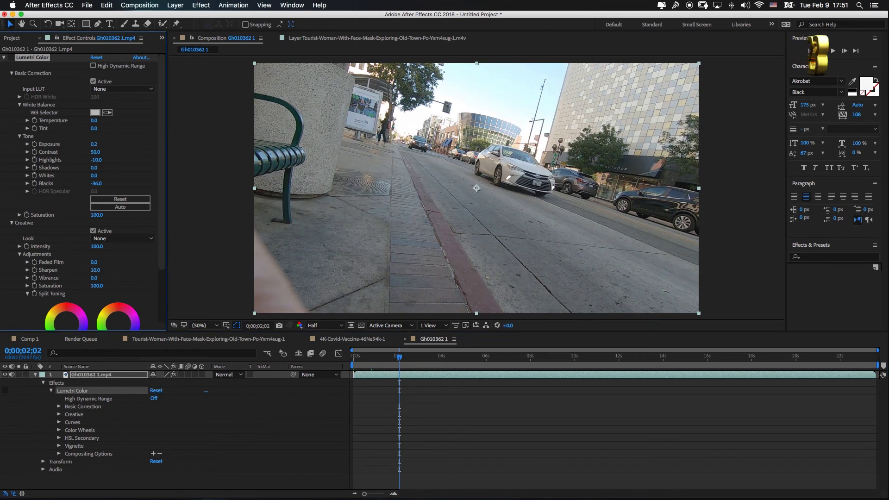
{"action": "left_click", "coordinate": [10, 57]}
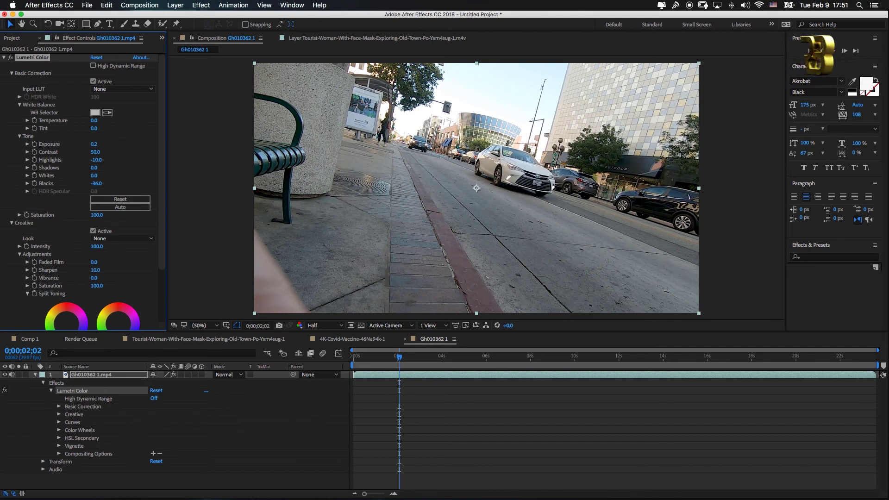
{"action": "left_click", "coordinate": [10, 58]}
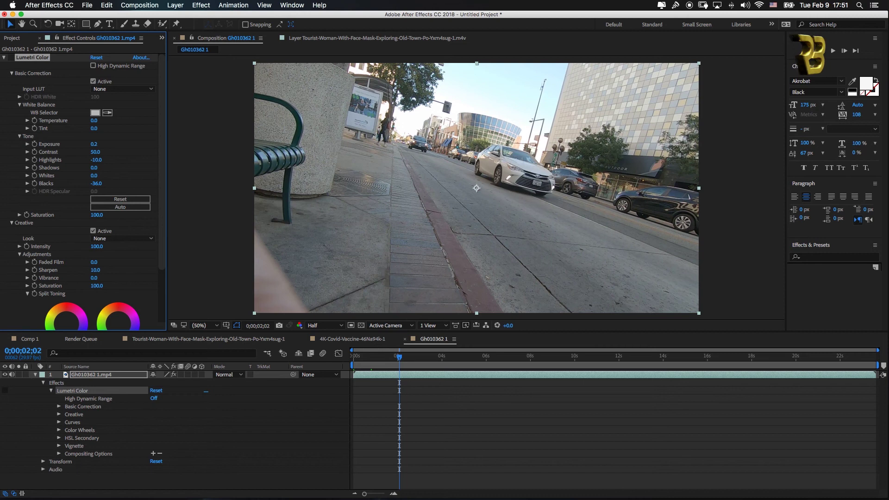
{"action": "left_click", "coordinate": [10, 57]}
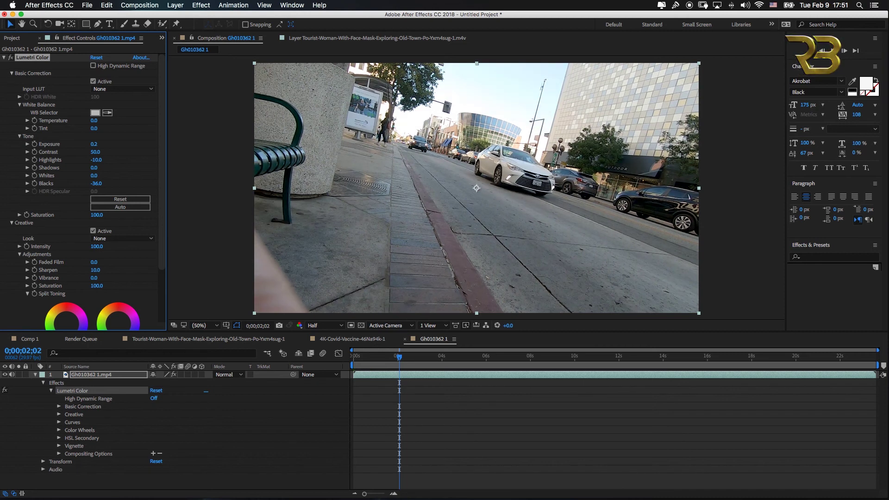
Step: Collapse the Creative section and the whole Lumetri Color effect in the street clip's effect settings
{"action": "scroll", "coordinate": [82, 185], "scroll_direction": "down", "scroll_amount": 4}
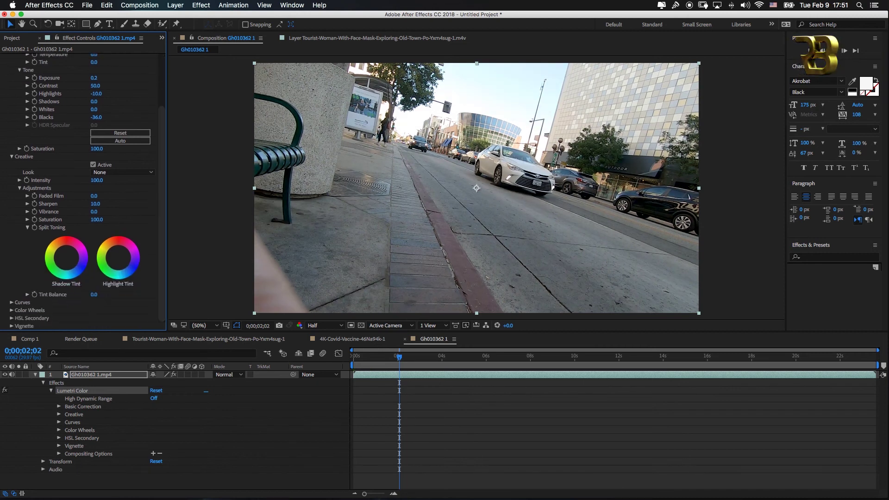
{"action": "left_click", "coordinate": [11, 156]}
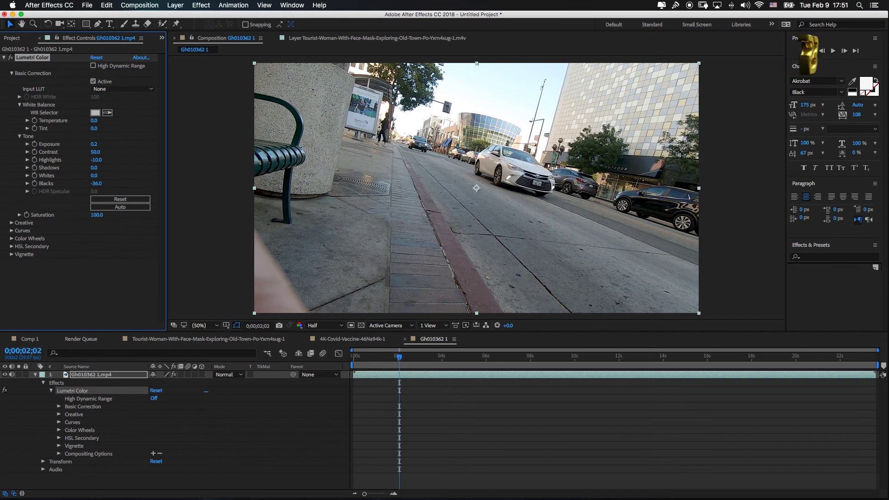
{"action": "left_click", "coordinate": [4, 57]}
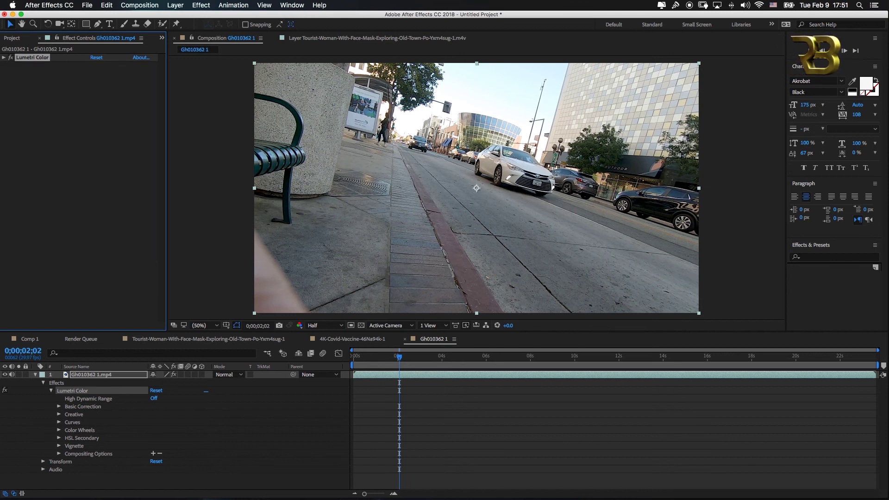
{"action": "left_click", "coordinate": [79, 139]}
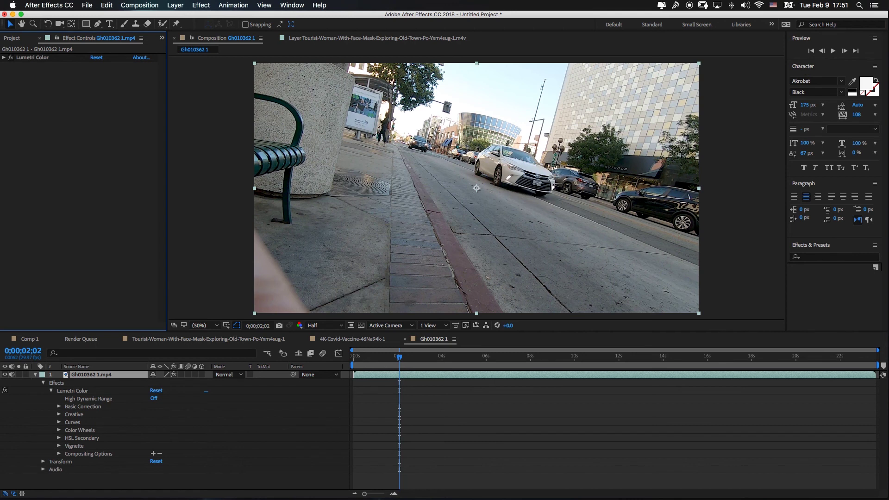
{"action": "left_click", "coordinate": [32, 57]}
{"action": "left_click", "coordinate": [65, 120]}
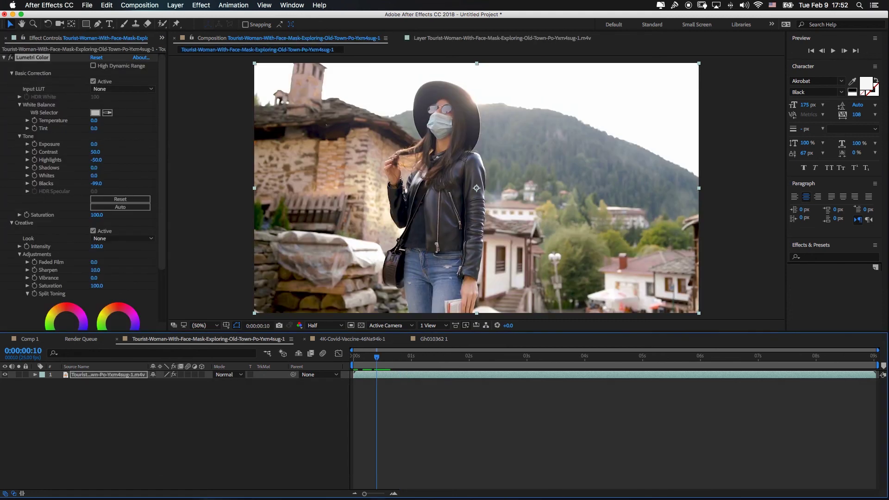
Step: Go back two frames to 0:00:00:08 in the tourist woman composition, check the Lumetri Color effect's on/off difference and deselect the layer
{"action": "key", "text": "Page_Up"}
{"action": "key", "text": "Page_Up"}
{"action": "left_click", "coordinate": [11, 57]}
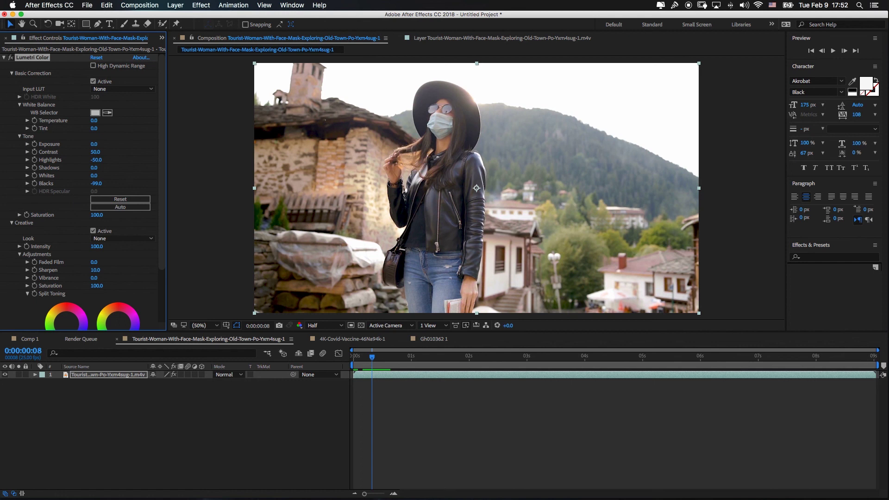
{"action": "left_click", "coordinate": [208, 426]}
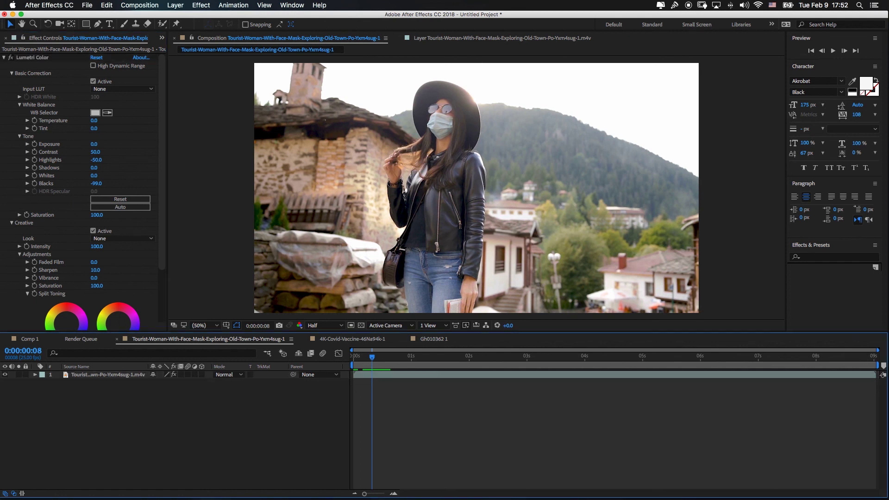